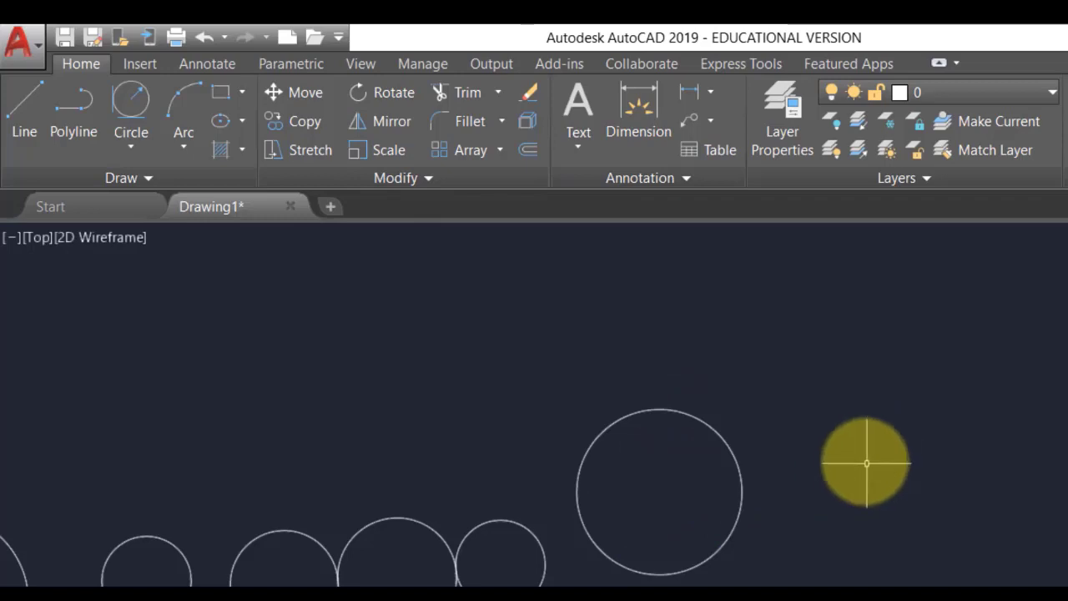
Step: Copy the large rightmost circle horizontally to the right by about 88 units
{"action": "left_click", "coordinate": [305, 123]}
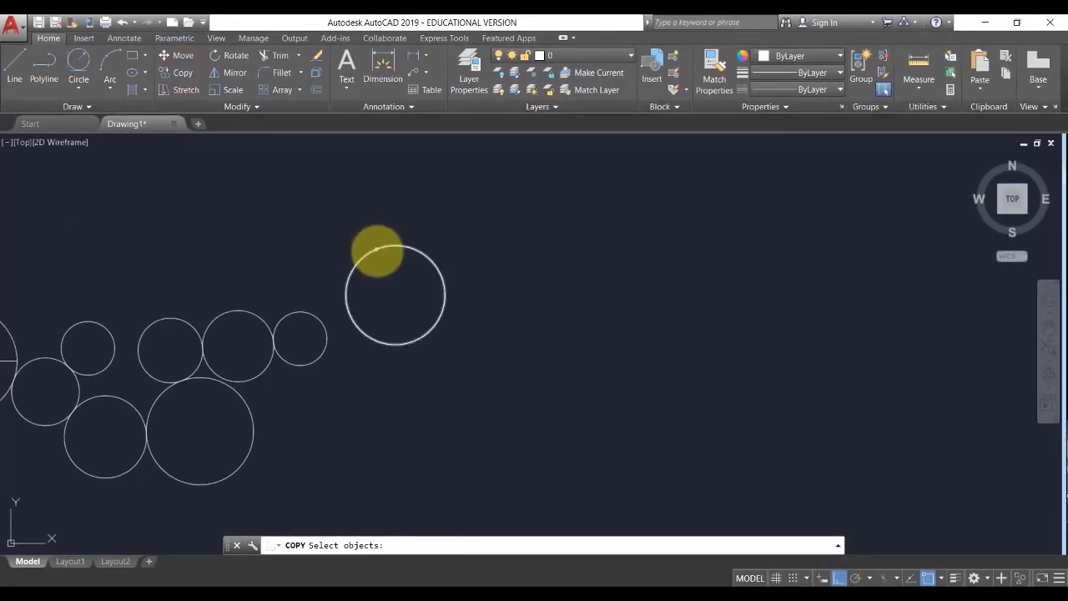
{"action": "left_click", "coordinate": [375, 248]}
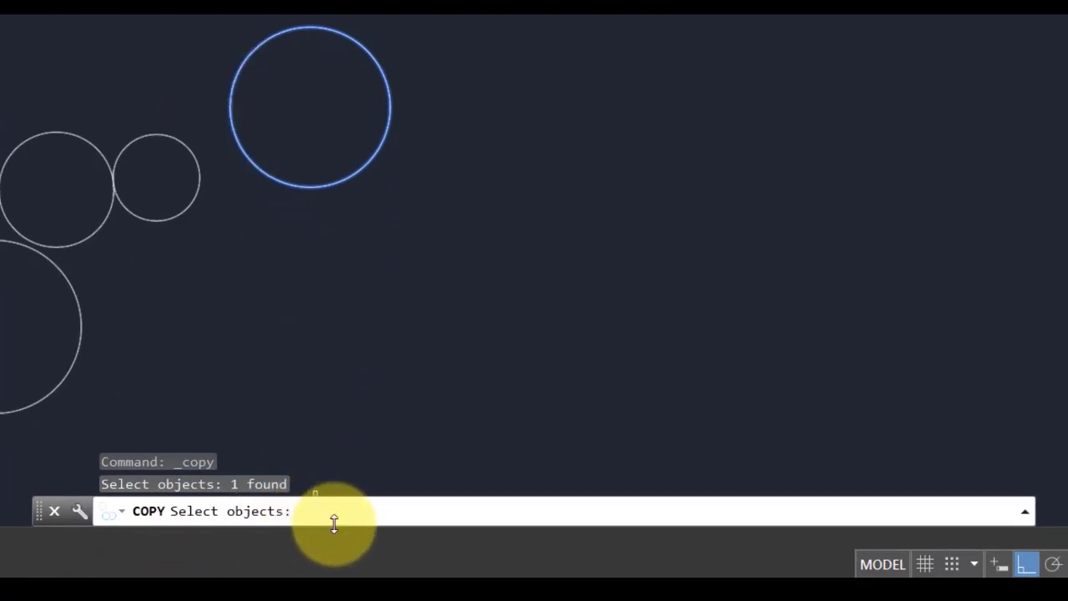
{"action": "key", "text": "Return"}
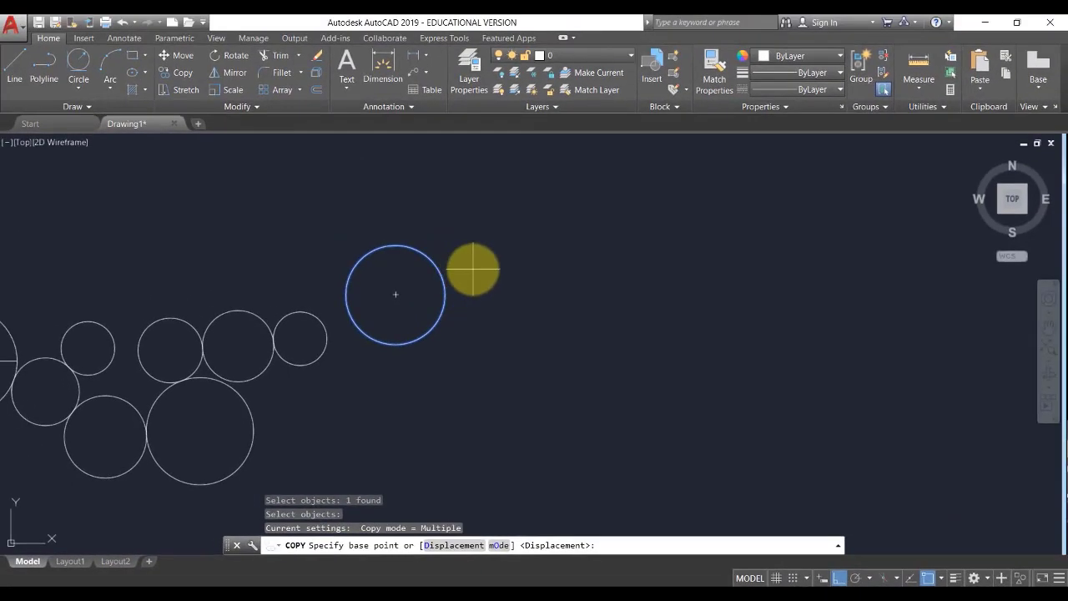
{"action": "left_click", "coordinate": [474, 269]}
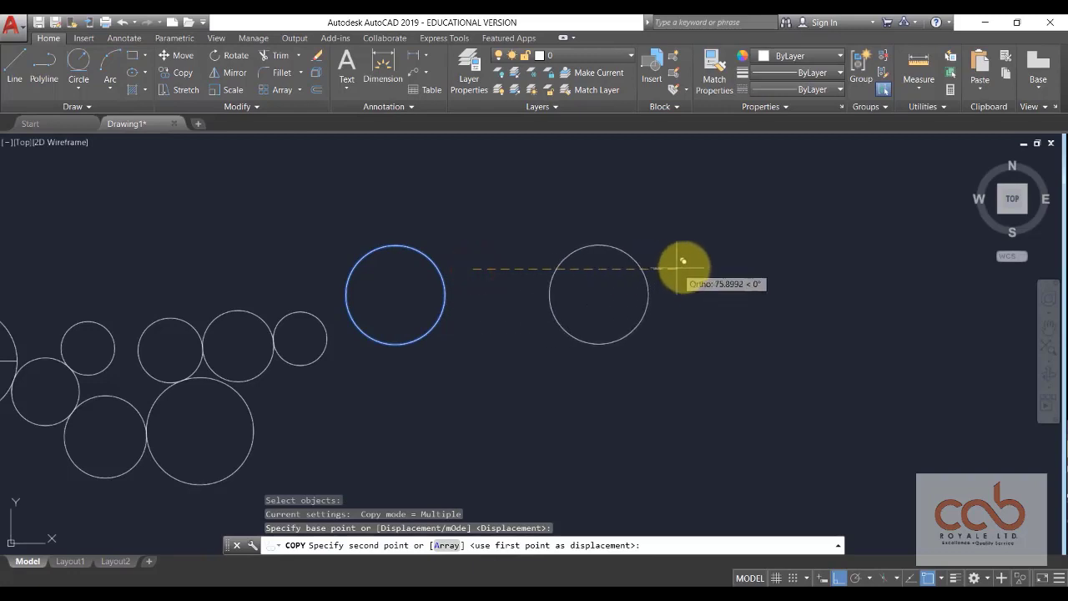
{"action": "left_click", "coordinate": [710, 264]}
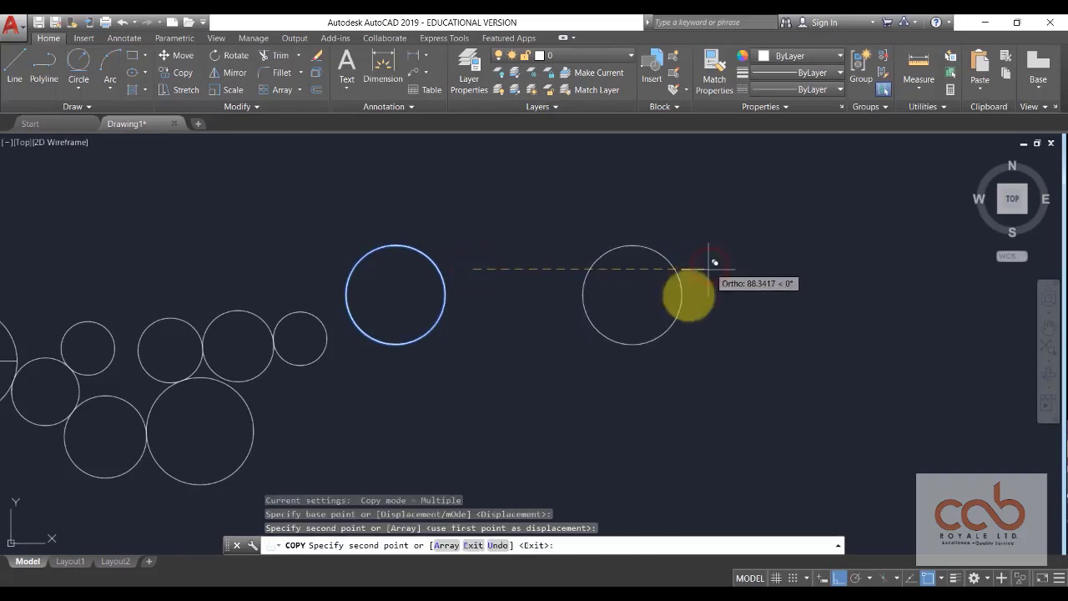
{"action": "key", "text": "Escape"}
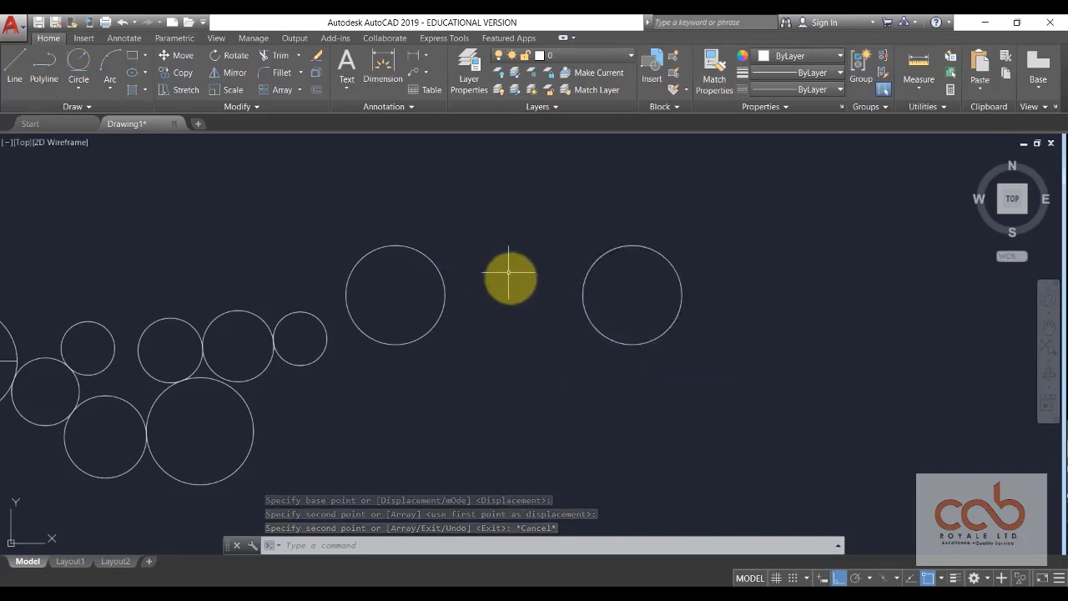
Step: Copy the rightmost circle from its center point horizontally into the gap between the two large circles
{"action": "middle_click_drag", "start_coordinate": [537, 312], "coordinate": [498, 274]}
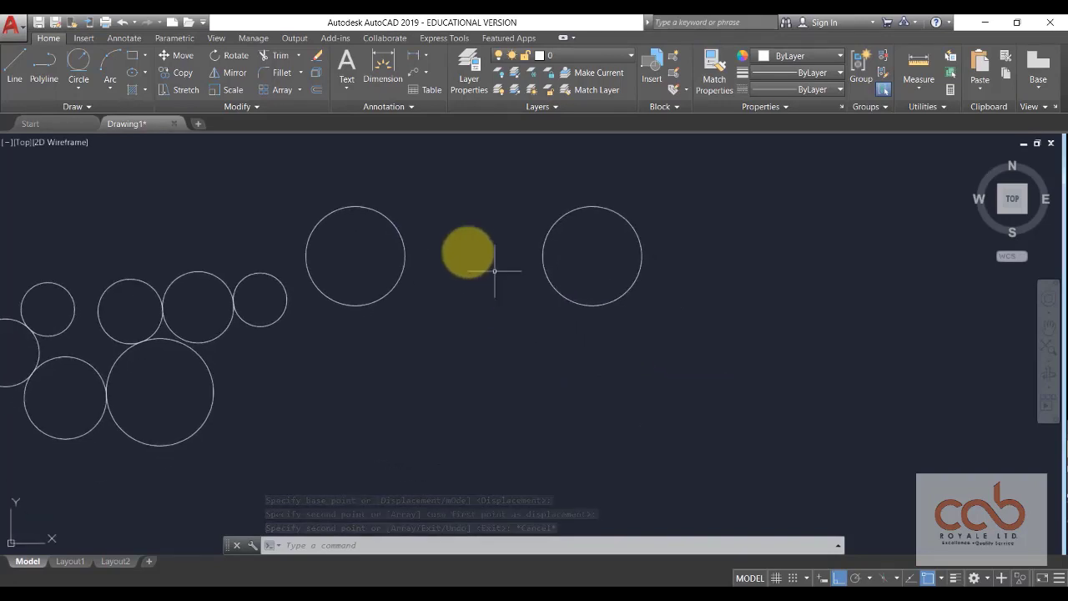
{"action": "left_click", "coordinate": [168, 73]}
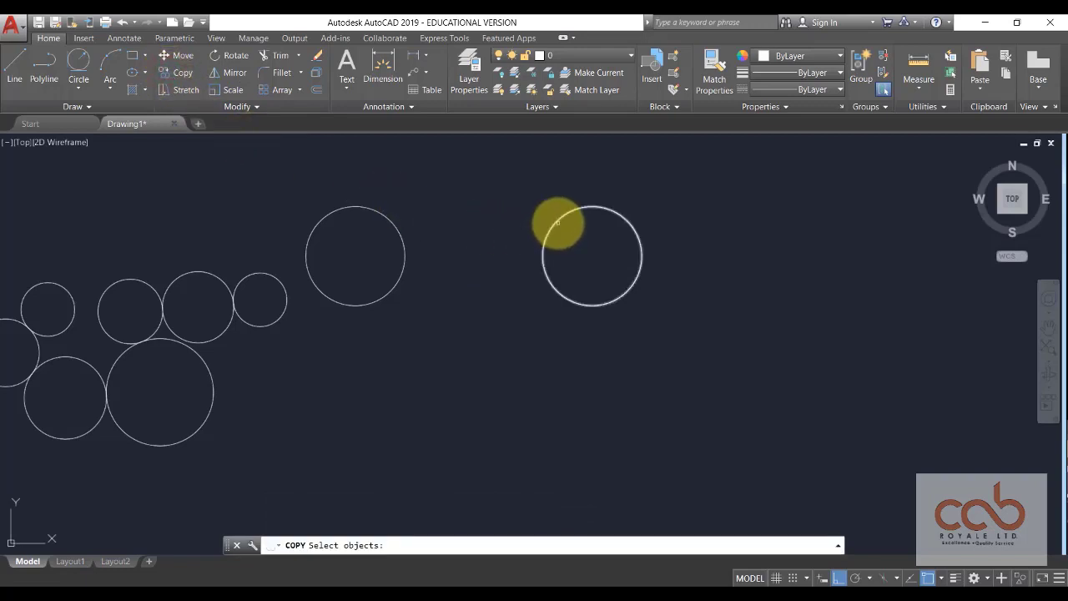
{"action": "left_click", "coordinate": [556, 221]}
{"action": "key", "text": "Return"}
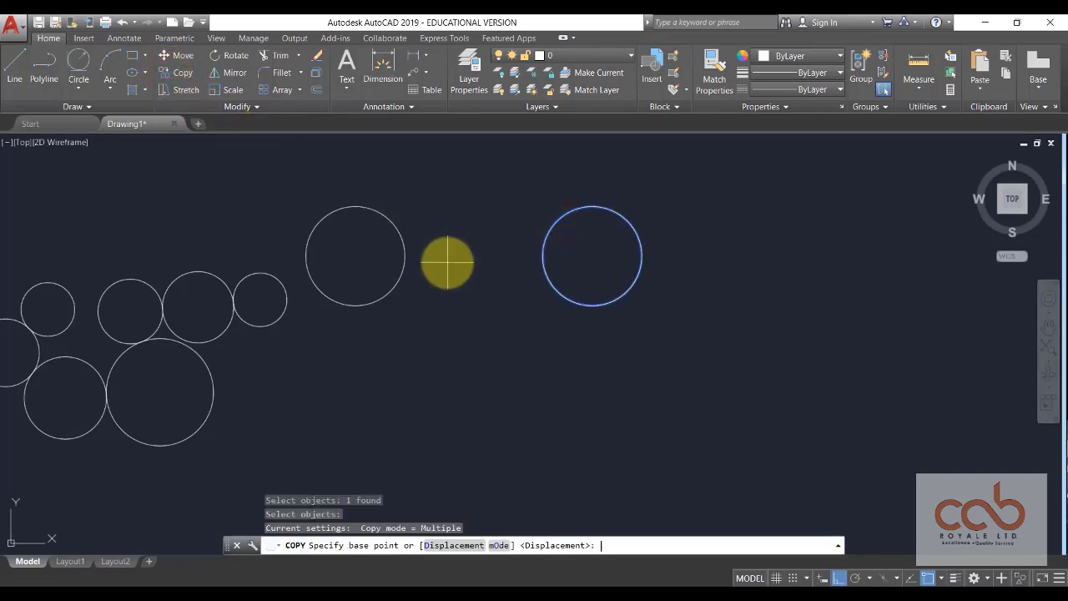
{"action": "left_click", "coordinate": [592, 256]}
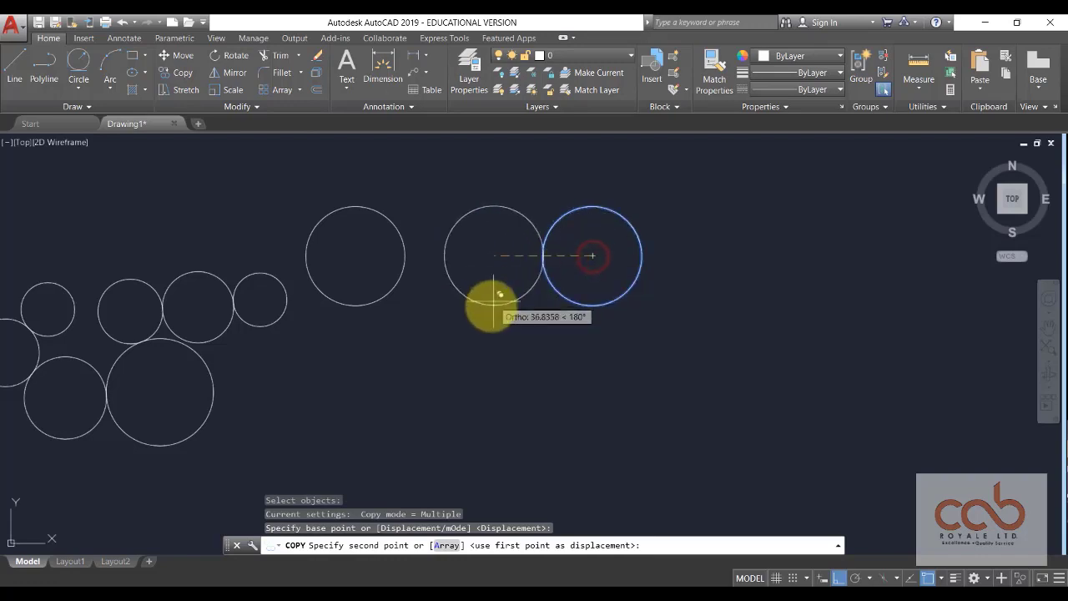
{"action": "left_click", "coordinate": [472, 310]}
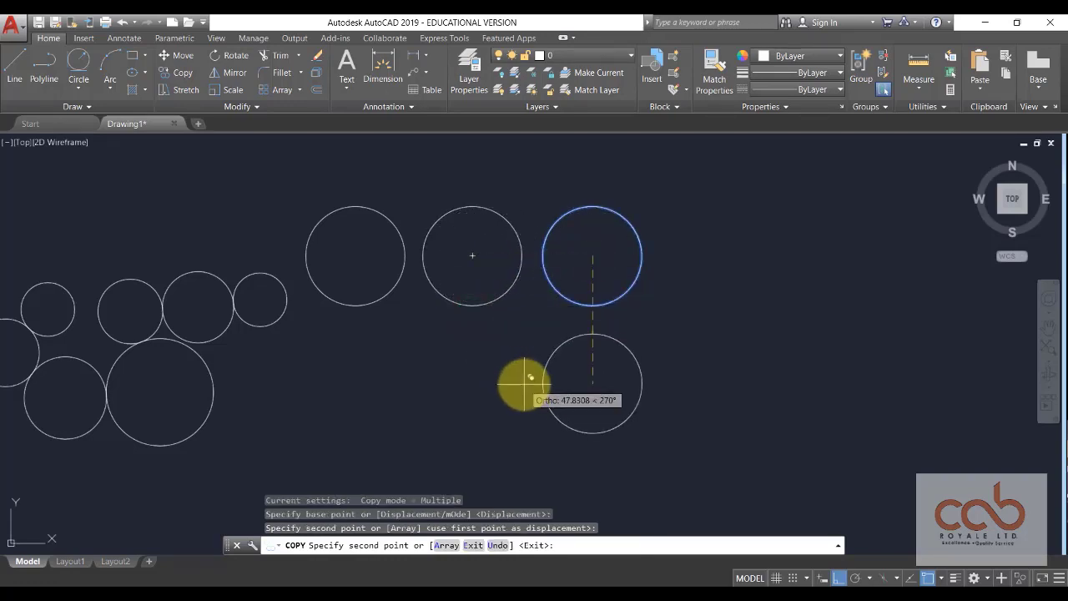
{"action": "key", "text": "Return"}
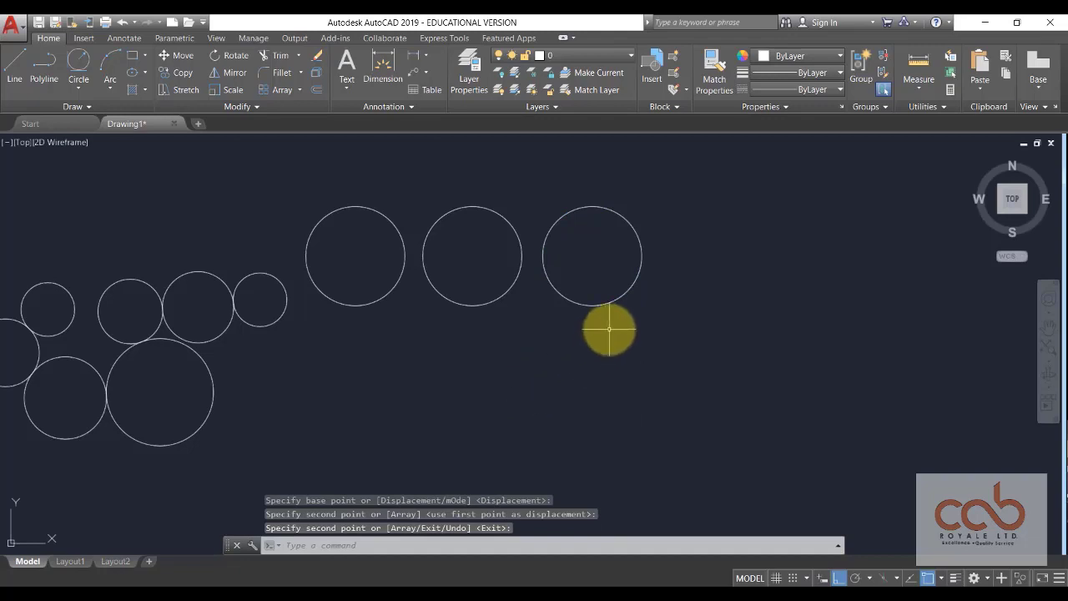
Step: Draw a short horizontal line to the upper right of the row of three equal circles
{"action": "scroll", "coordinate": [609, 329], "scroll_direction": "down", "scroll_amount": 2}
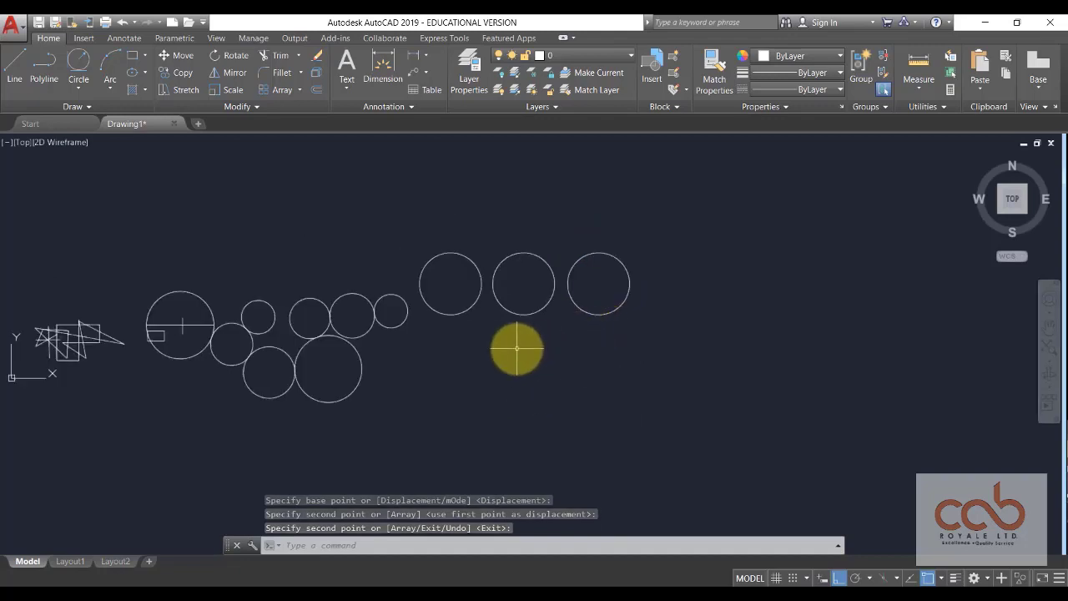
{"action": "mouse_move", "coordinate": [551, 359]}
{"action": "middle_mouse_down"}
{"action": "mouse_move", "coordinate": [501, 324]}
{"action": "mouse_move", "coordinate": [416, 331]}
{"action": "middle_mouse_up"}
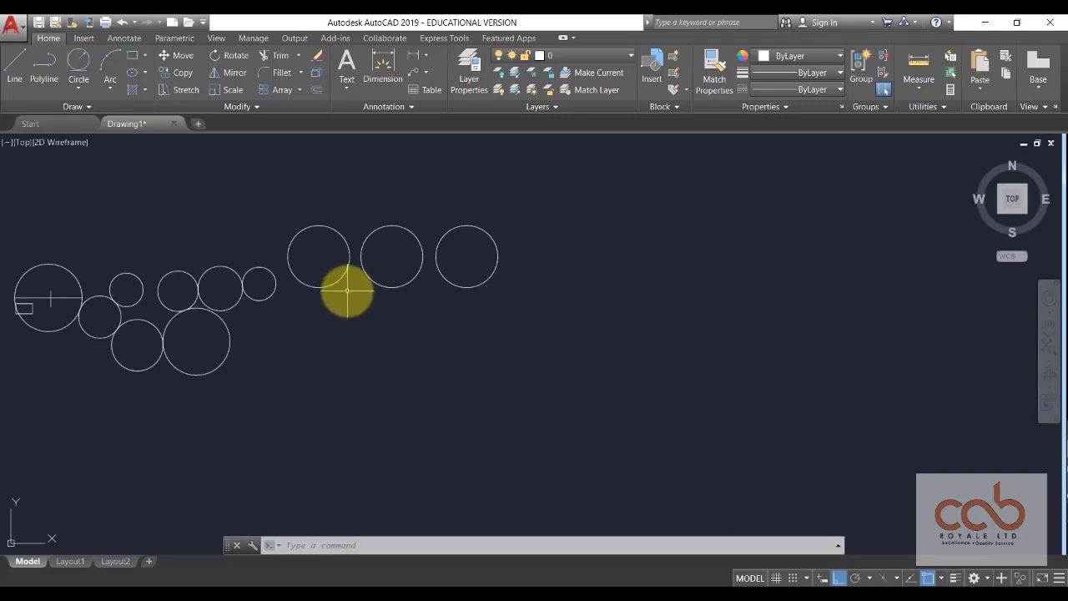
{"action": "scroll", "coordinate": [365, 271], "scroll_direction": "up", "scroll_amount": 2}
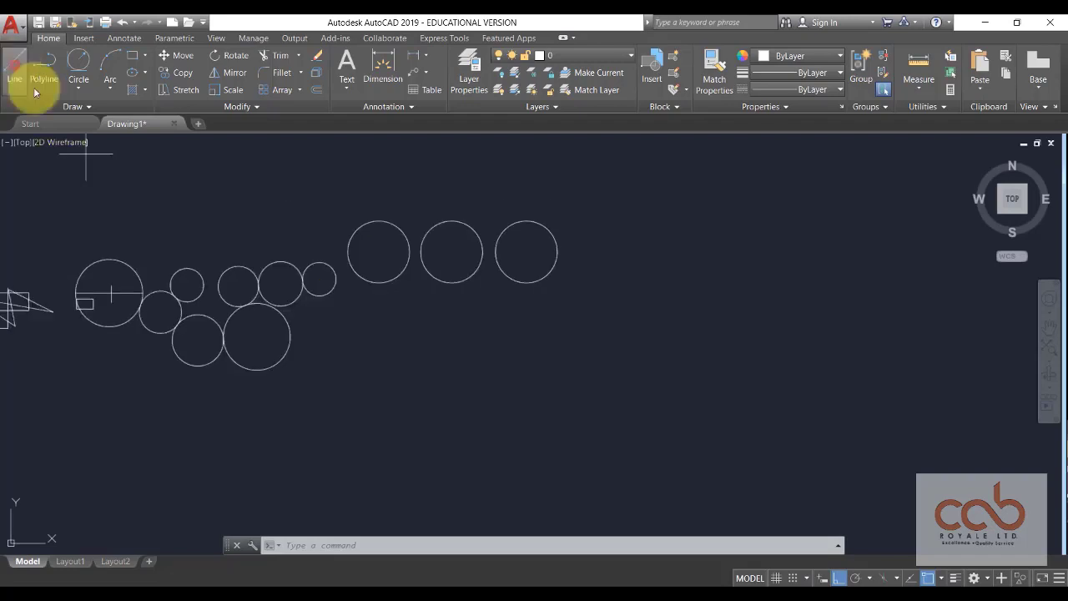
{"action": "left_click", "coordinate": [34, 89]}
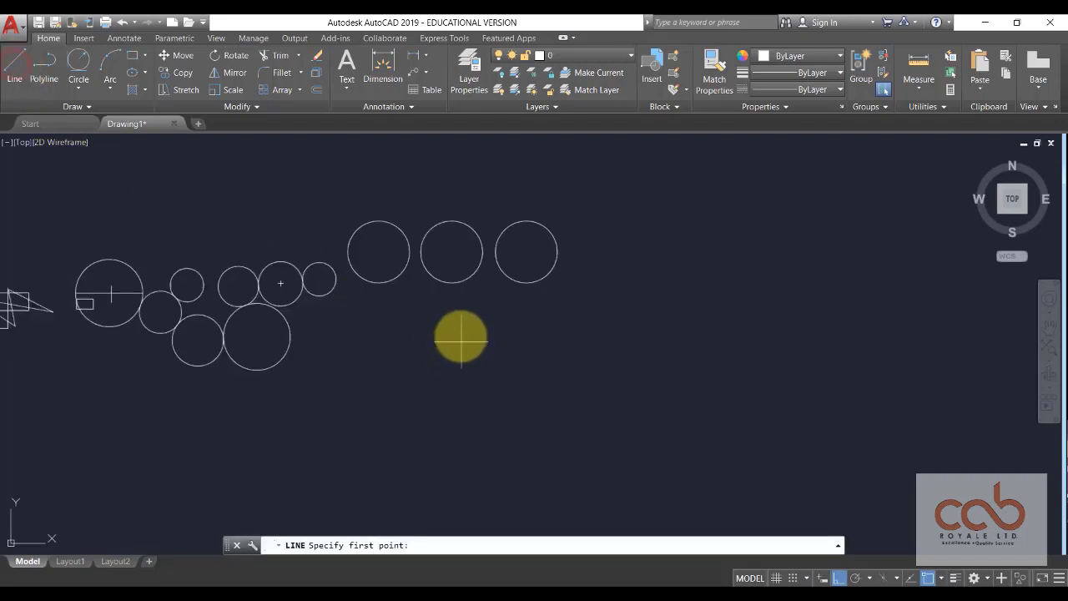
{"action": "left_click", "coordinate": [617, 211]}
{"action": "left_click", "coordinate": [699, 210]}
{"action": "key", "text": "Escape"}
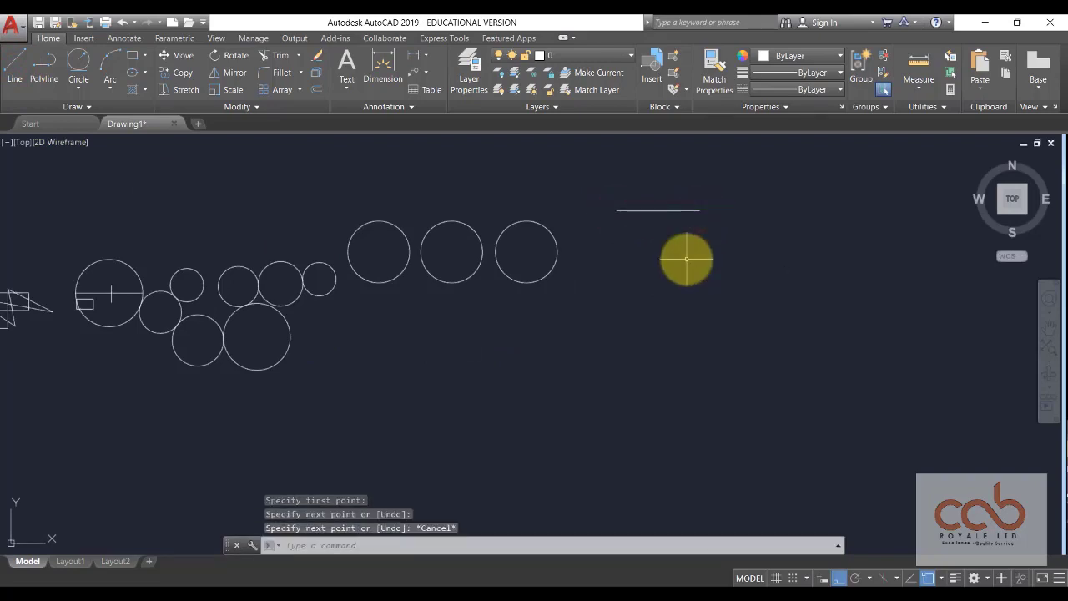
{"action": "middle_click_drag", "start_coordinate": [362, 389], "coordinate": [544, 387]}
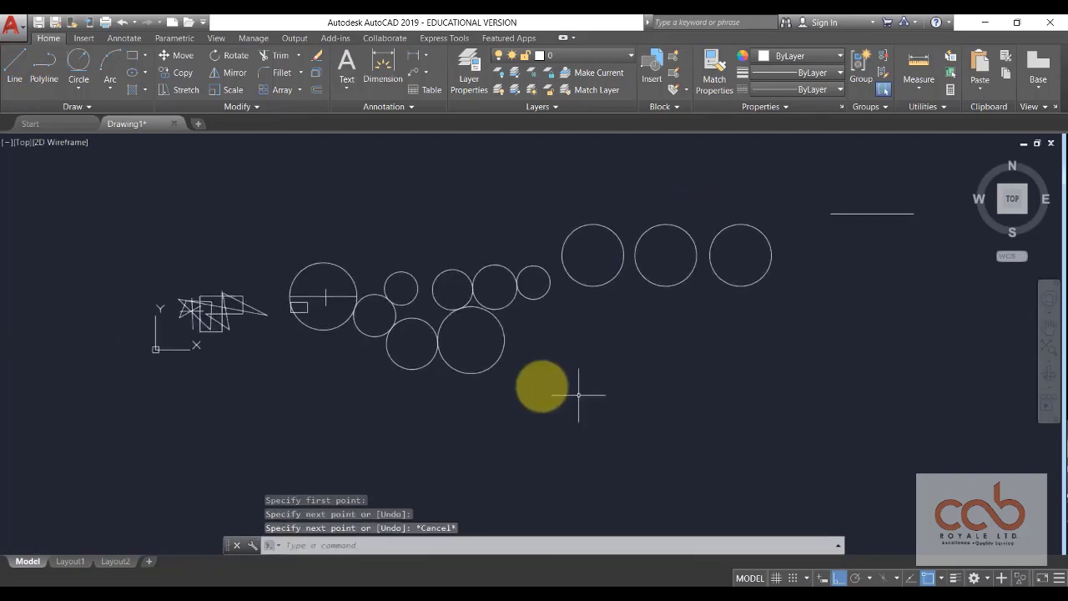
{"action": "scroll", "coordinate": [239, 310], "scroll_direction": "up", "scroll_amount": 4}
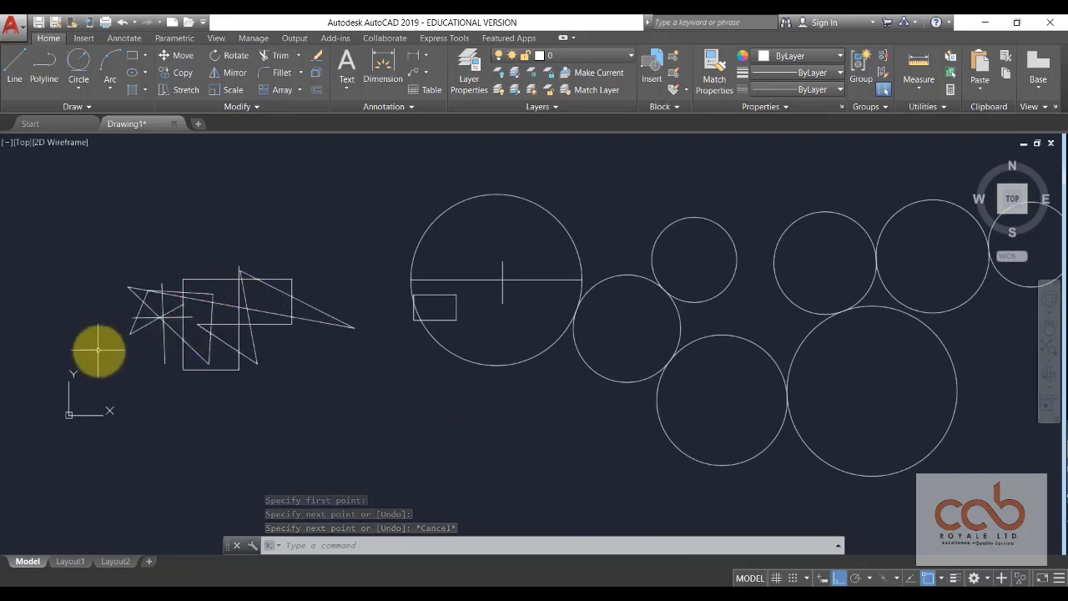
{"action": "scroll", "coordinate": [100, 348], "scroll_direction": "down", "scroll_amount": 4}
{"action": "middle_click_drag", "start_coordinate": [723, 277], "coordinate": [565, 295]}
{"action": "scroll", "coordinate": [575, 284], "scroll_direction": "up", "scroll_amount": 4}
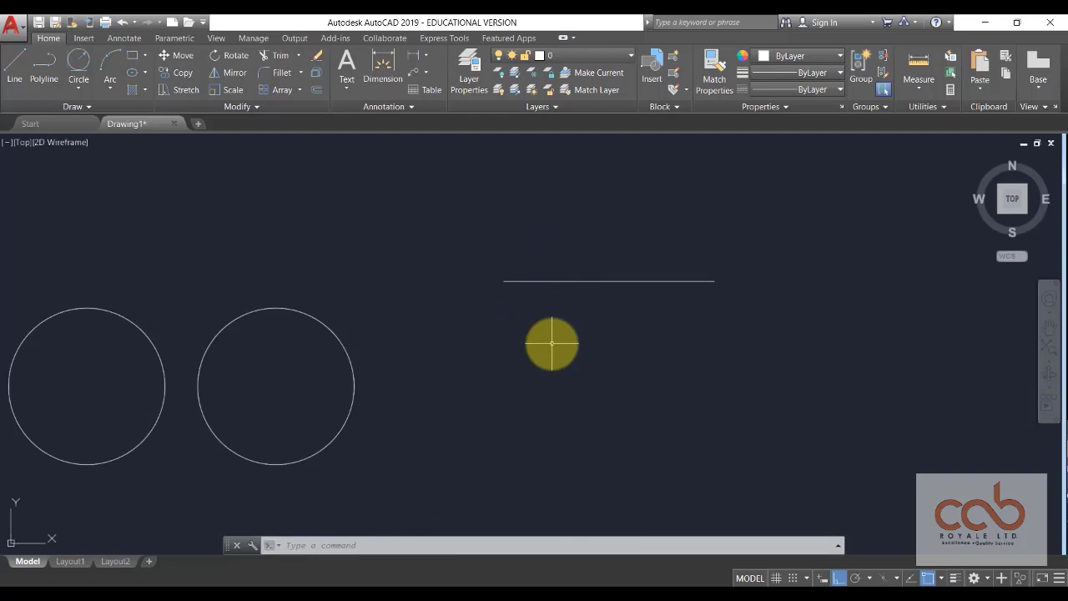
Step: Select the three equal circles and the horizontal line together with Quick Properties displayed, and clear the selection
{"action": "scroll", "coordinate": [546, 341], "scroll_direction": "down", "scroll_amount": 2}
{"action": "middle_click_drag", "start_coordinate": [460, 412], "coordinate": [558, 391]}
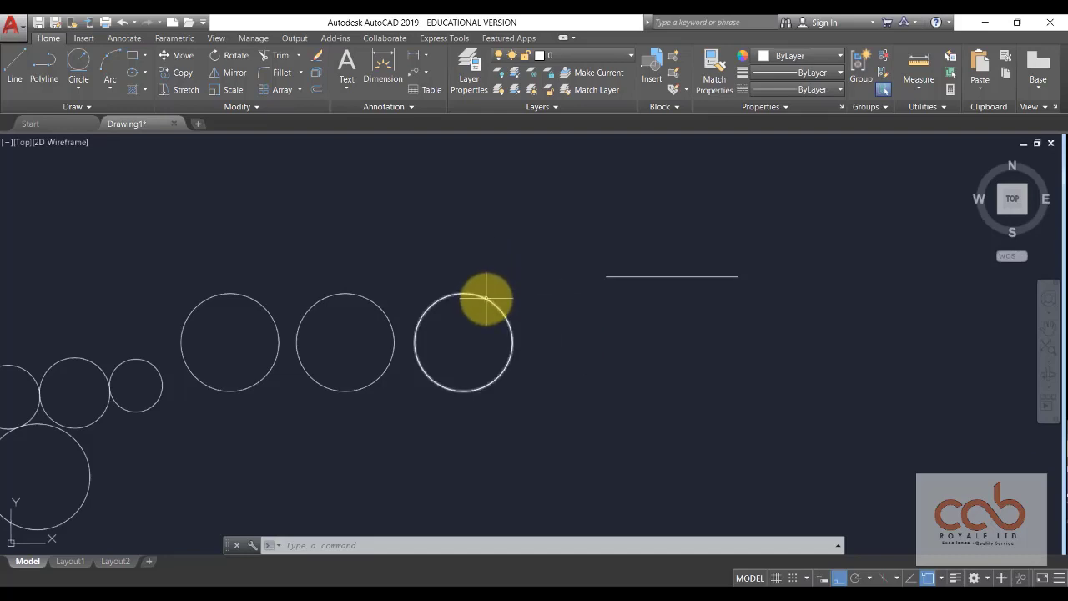
{"action": "left_click", "coordinate": [486, 298]}
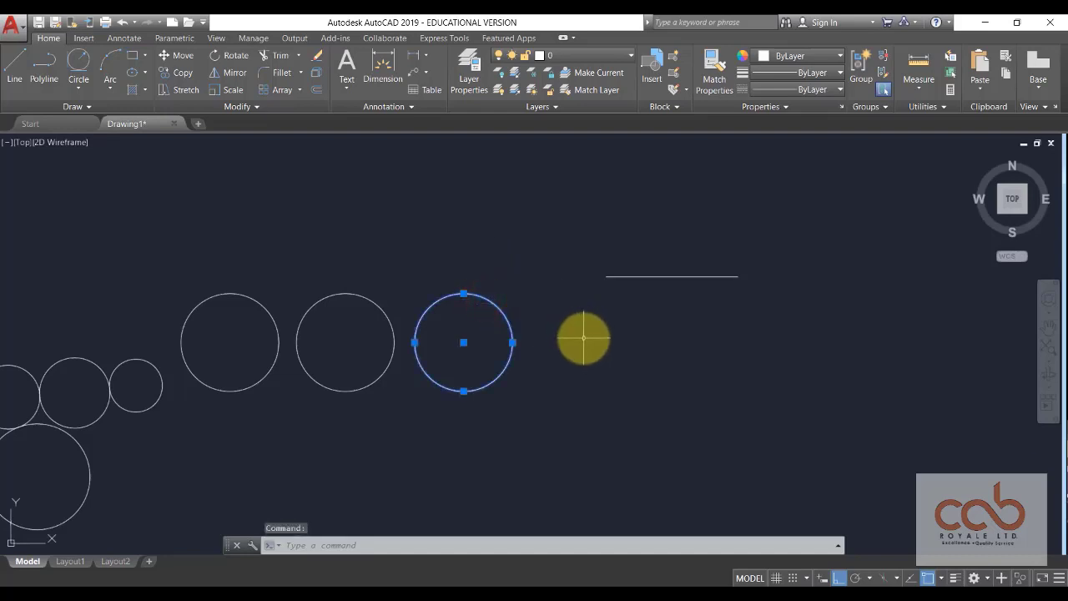
{"action": "left_click", "coordinate": [628, 276]}
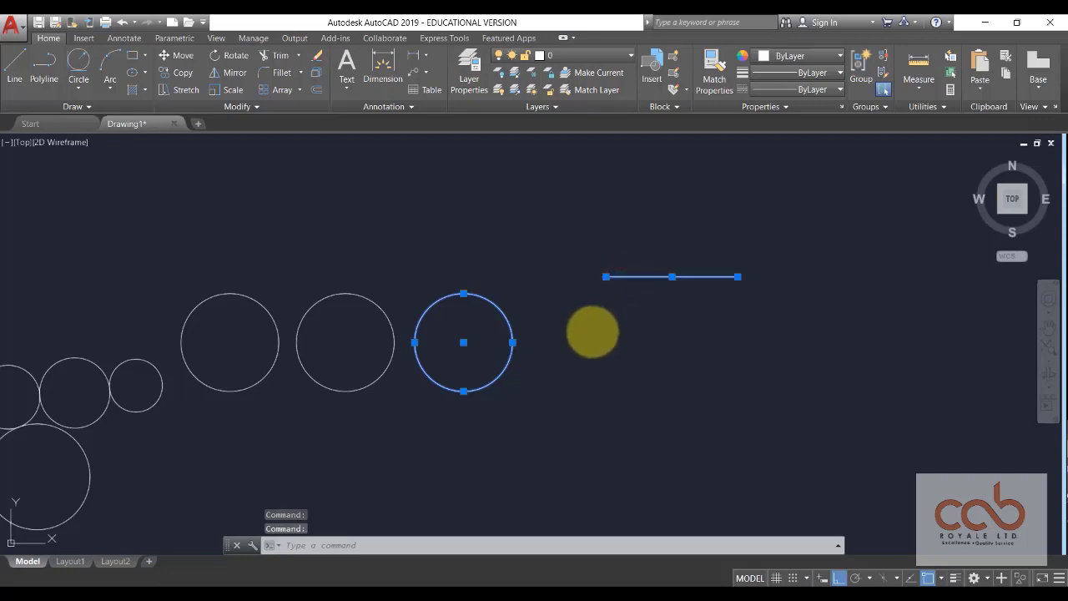
{"action": "key", "text": "ctrl+shift+p"}
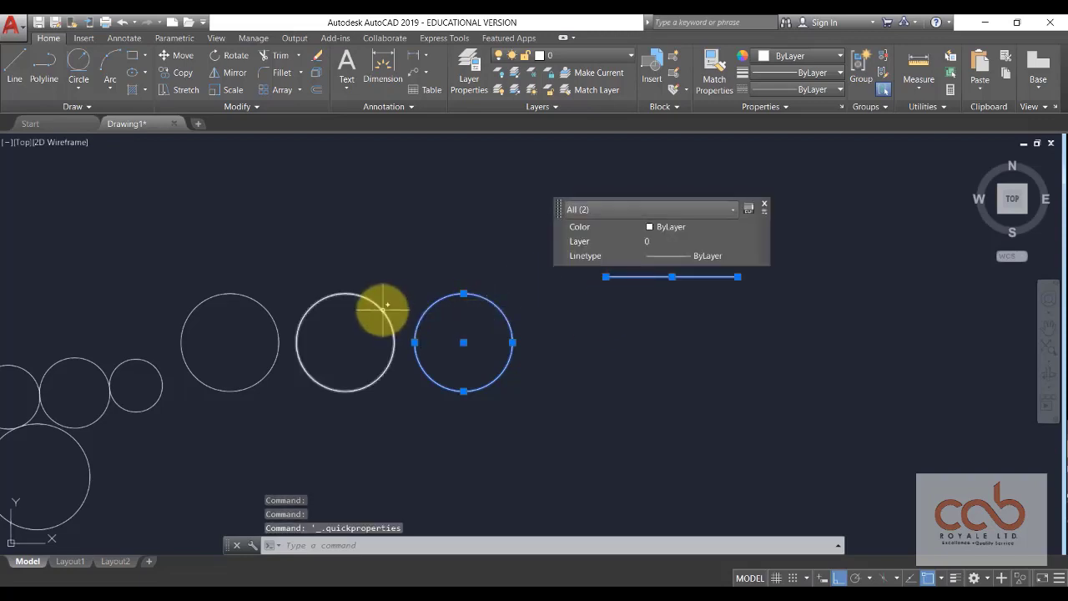
{"action": "left_click", "coordinate": [340, 295]}
{"action": "left_click", "coordinate": [225, 295]}
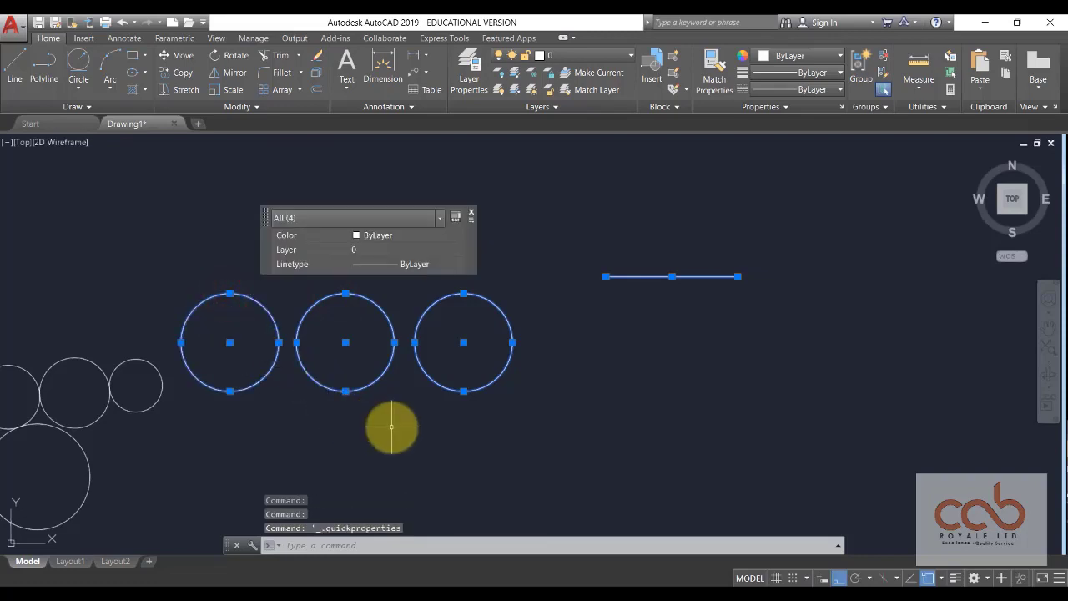
{"action": "key", "text": "Escape"}
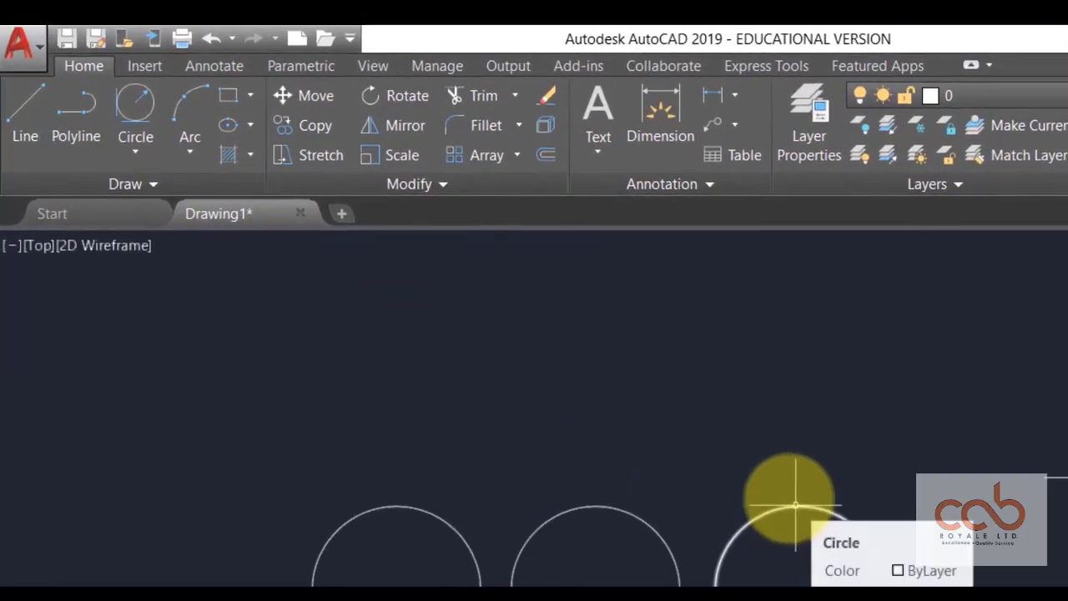
Step: Start Copy before selecting, and copy the third equal circle horizontally to the right, just below the line
{"action": "left_click", "coordinate": [314, 127]}
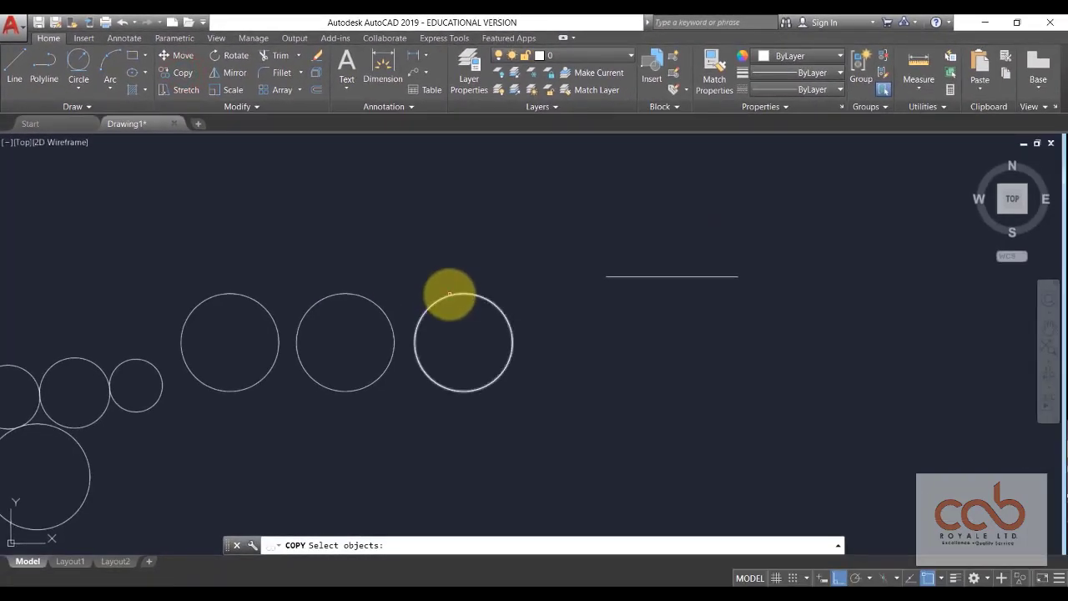
{"action": "left_click", "coordinate": [449, 295]}
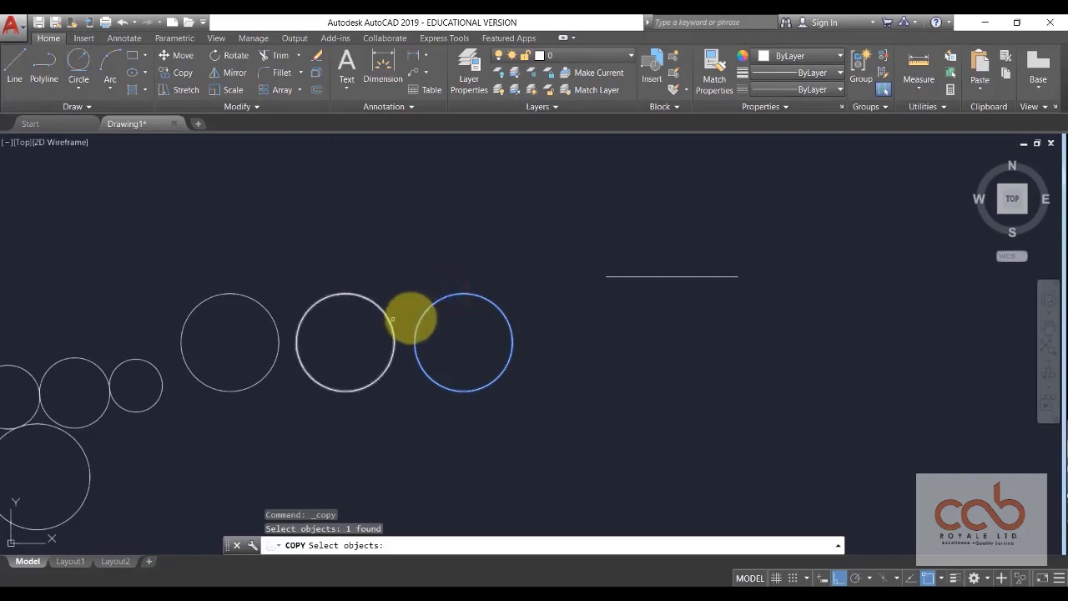
{"action": "right_click", "coordinate": [465, 315]}
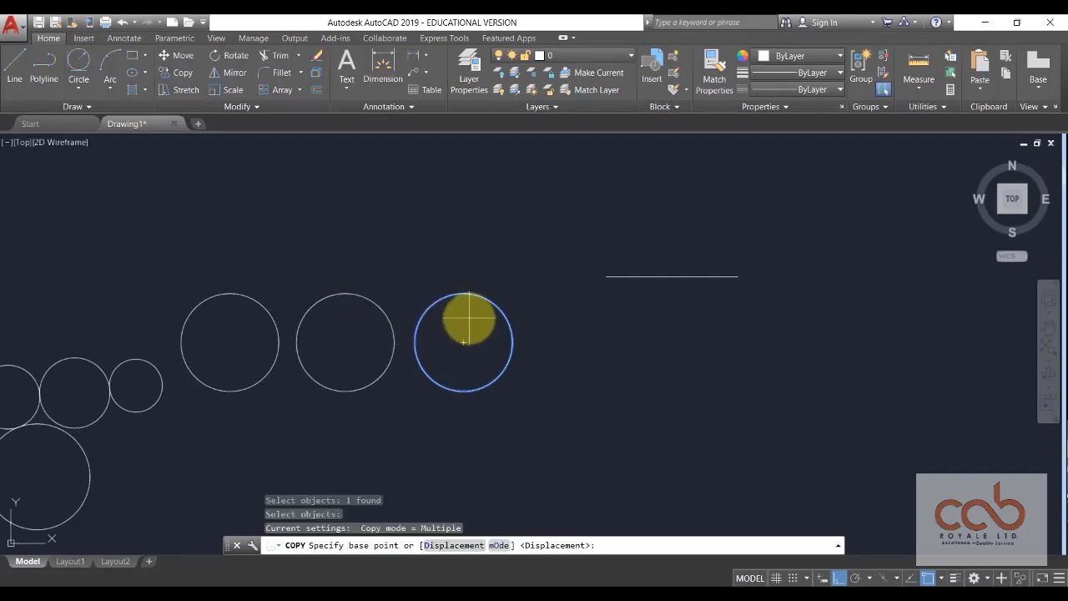
{"action": "left_click", "coordinate": [468, 315]}
{"action": "left_click", "coordinate": [647, 331]}
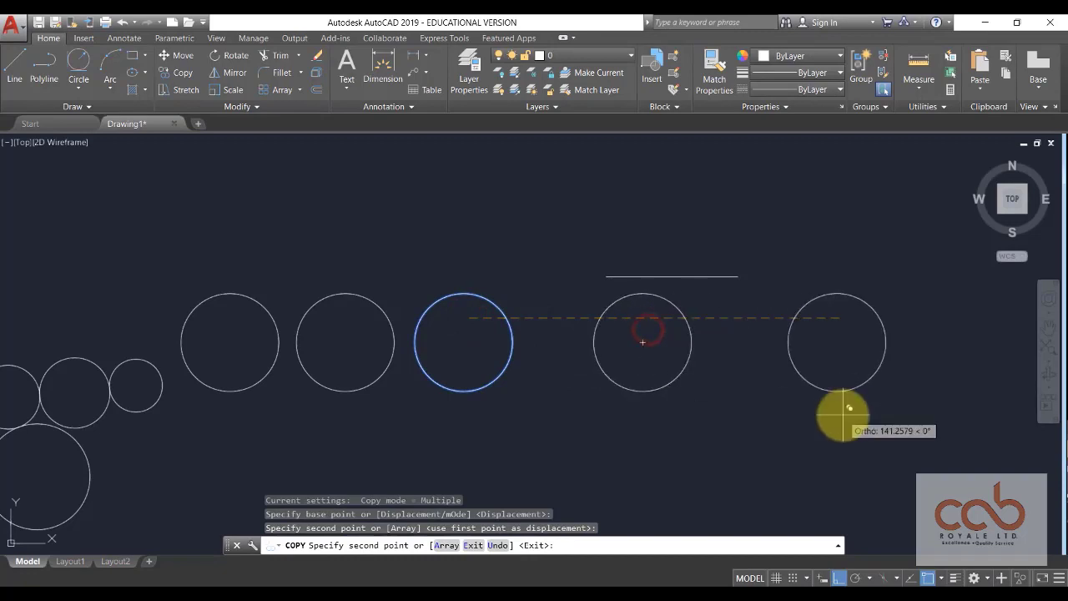
{"action": "key", "text": "Escape"}
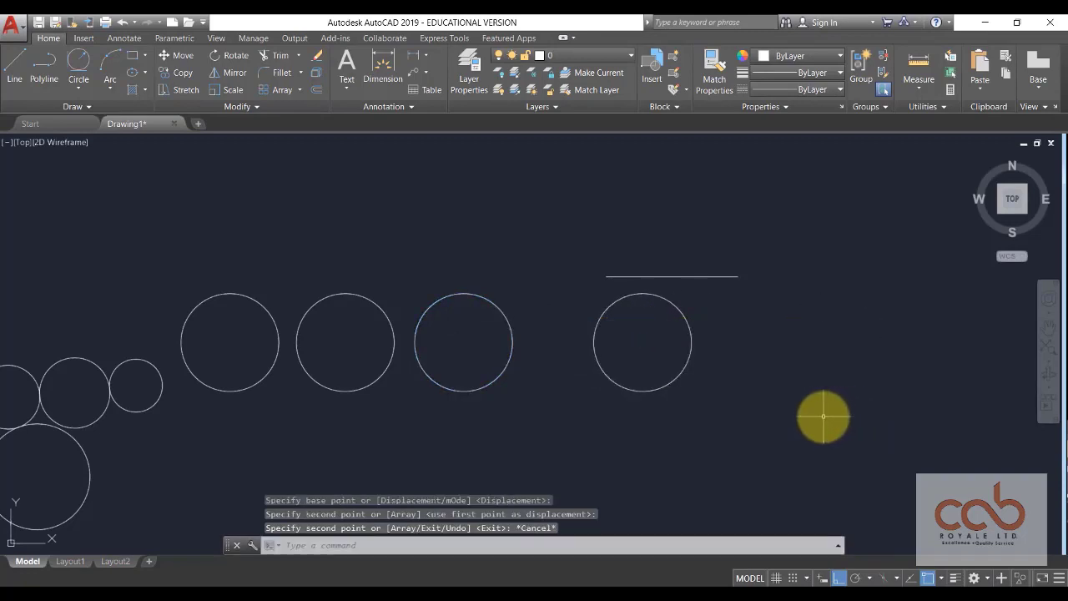
Step: Preselect the circle below the line and copy it horizontally to the right by about 51 units
{"action": "left_click", "coordinate": [684, 315]}
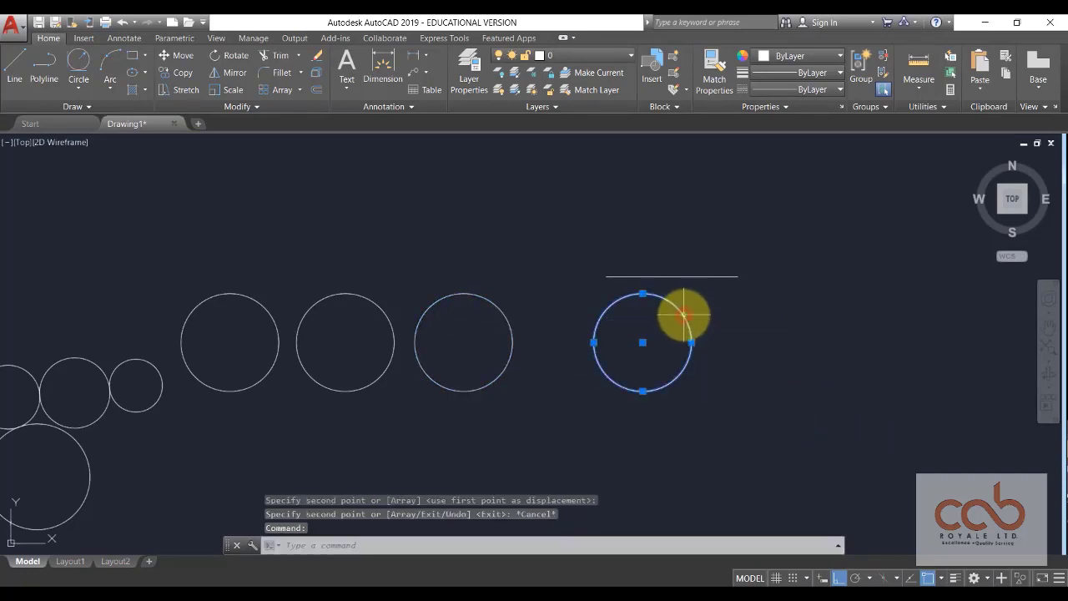
{"action": "left_click", "coordinate": [174, 73]}
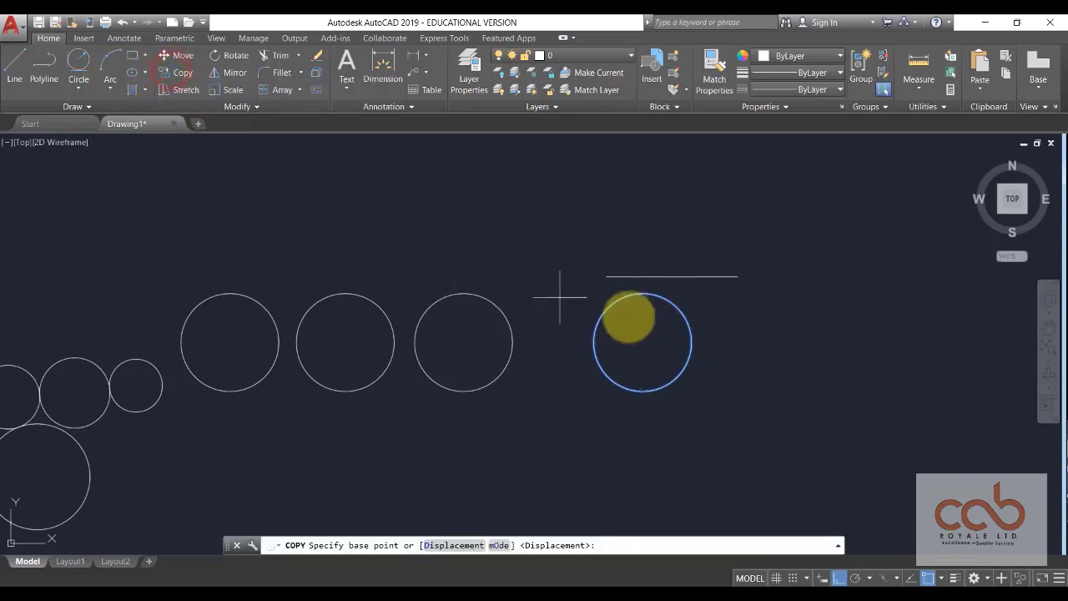
{"action": "left_click", "coordinate": [704, 335]}
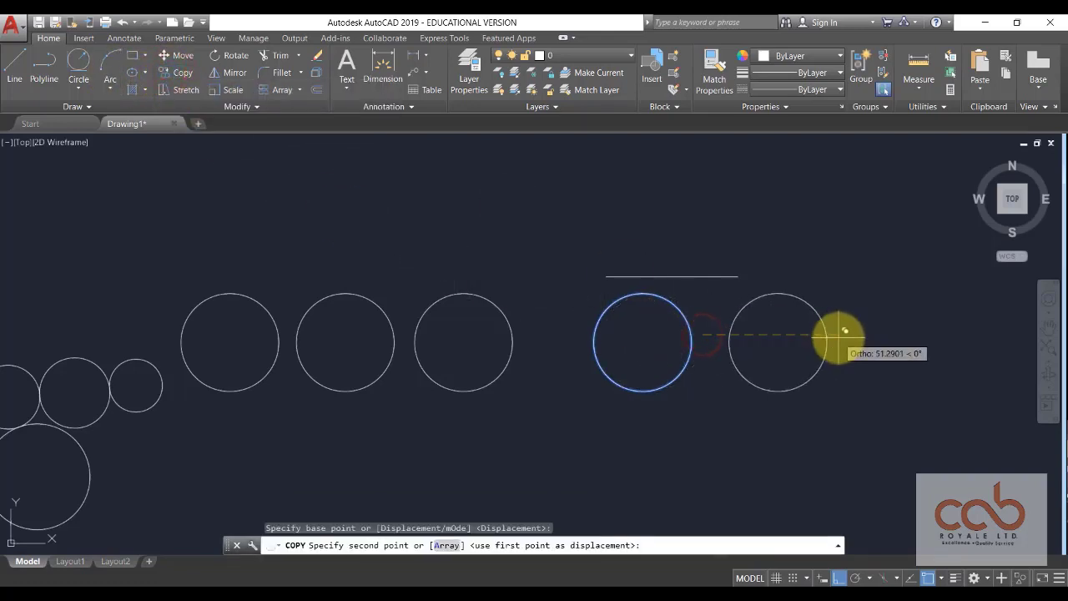
{"action": "left_click", "coordinate": [839, 338]}
{"action": "key", "text": "Escape"}
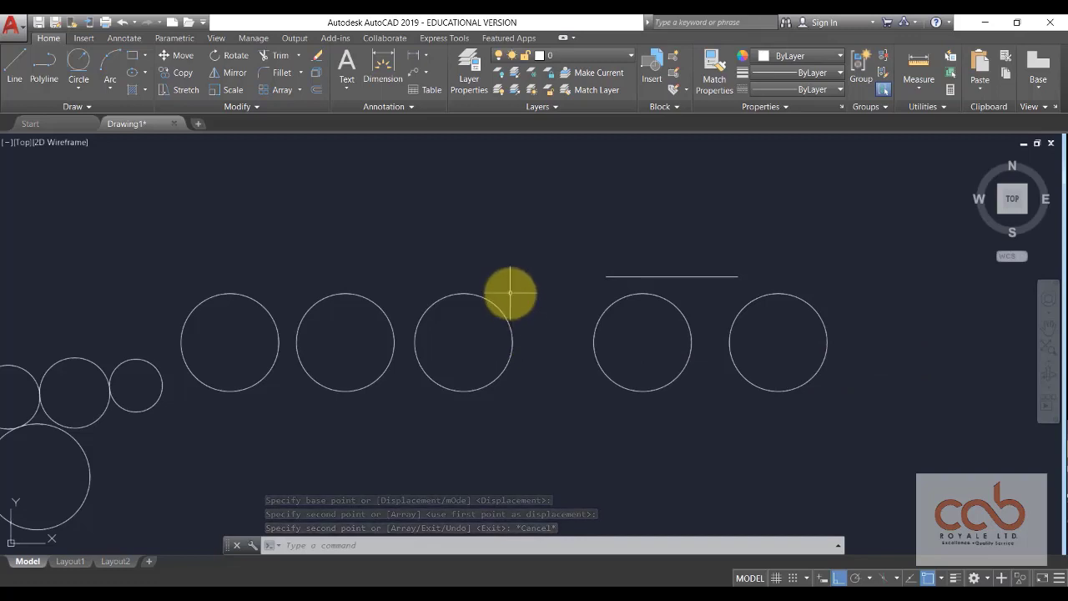
Step: Window-select the rightmost circle by enclosing it fully, clear the selection, and try a window covering only part of the same circle
{"action": "middle_click_drag", "start_coordinate": [806, 403], "coordinate": [620, 358]}
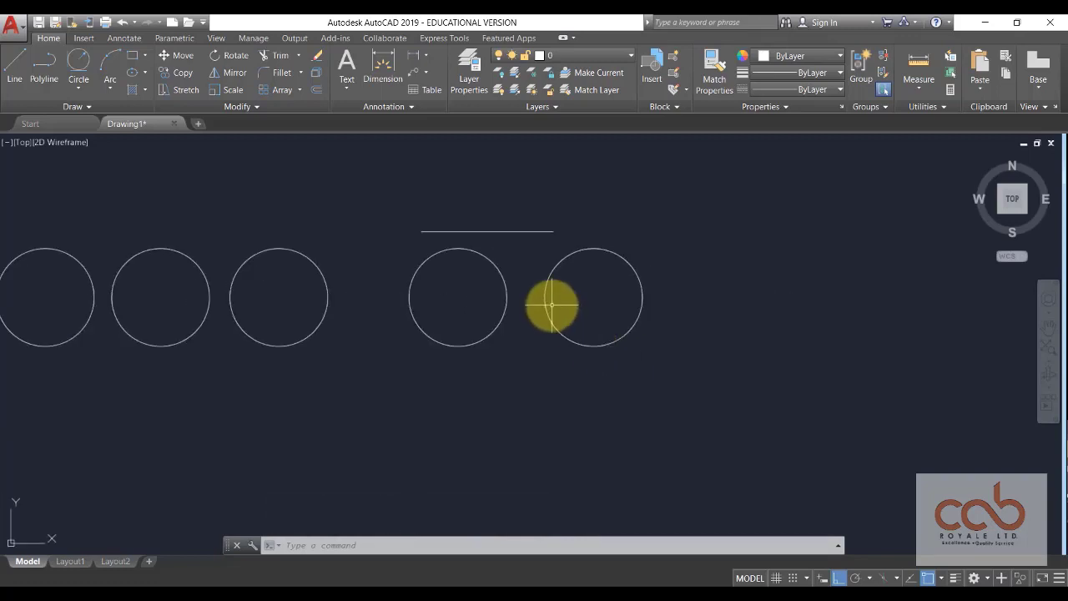
{"action": "left_click_drag", "start_coordinate": [516, 294], "coordinate": [522, 236]}
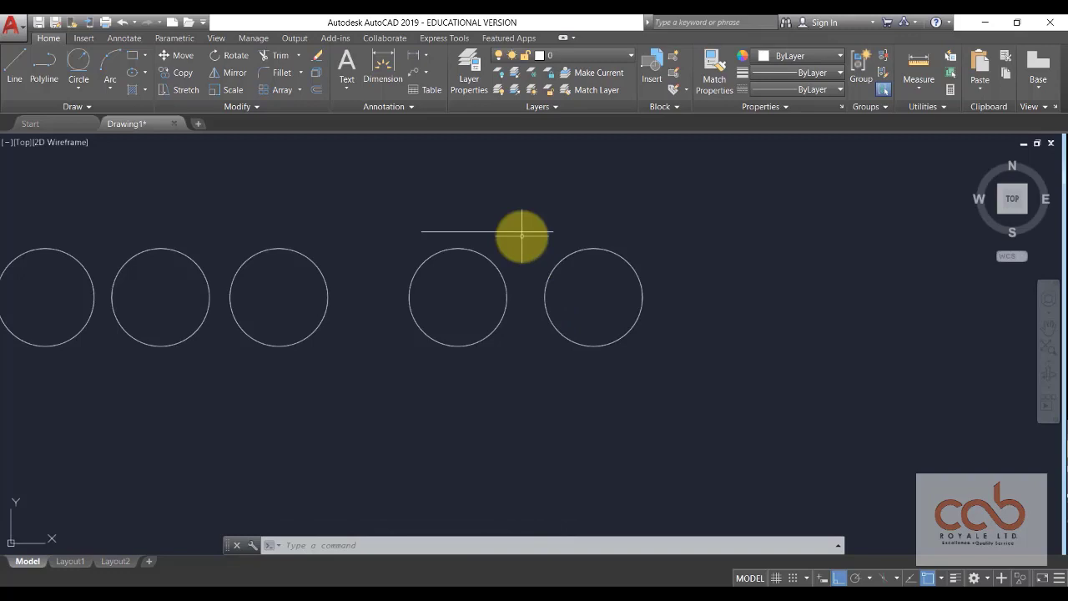
{"action": "left_click", "coordinate": [521, 237]}
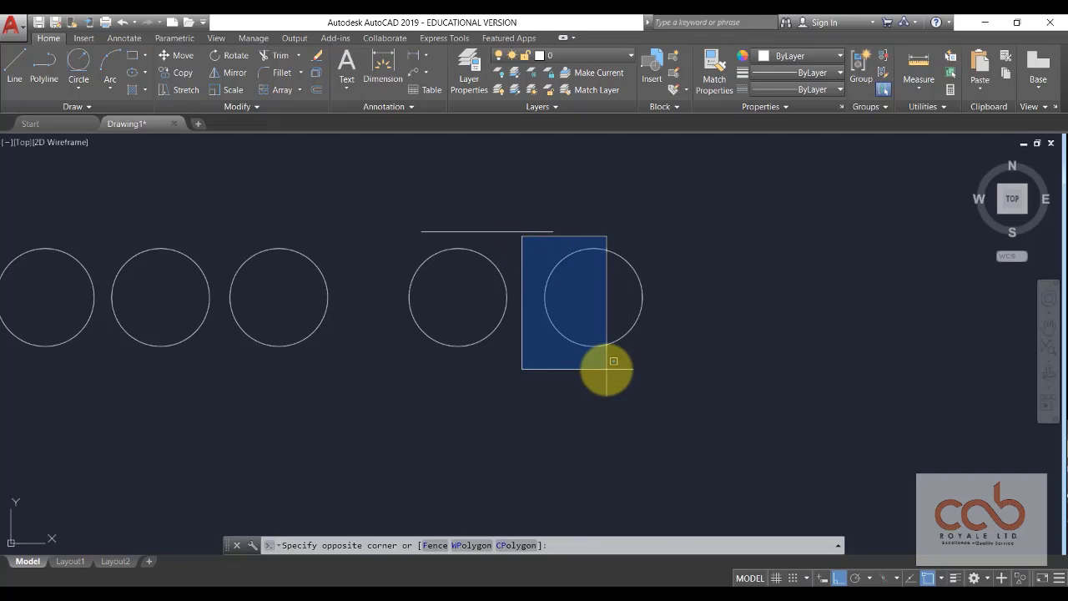
{"action": "left_click", "coordinate": [664, 370]}
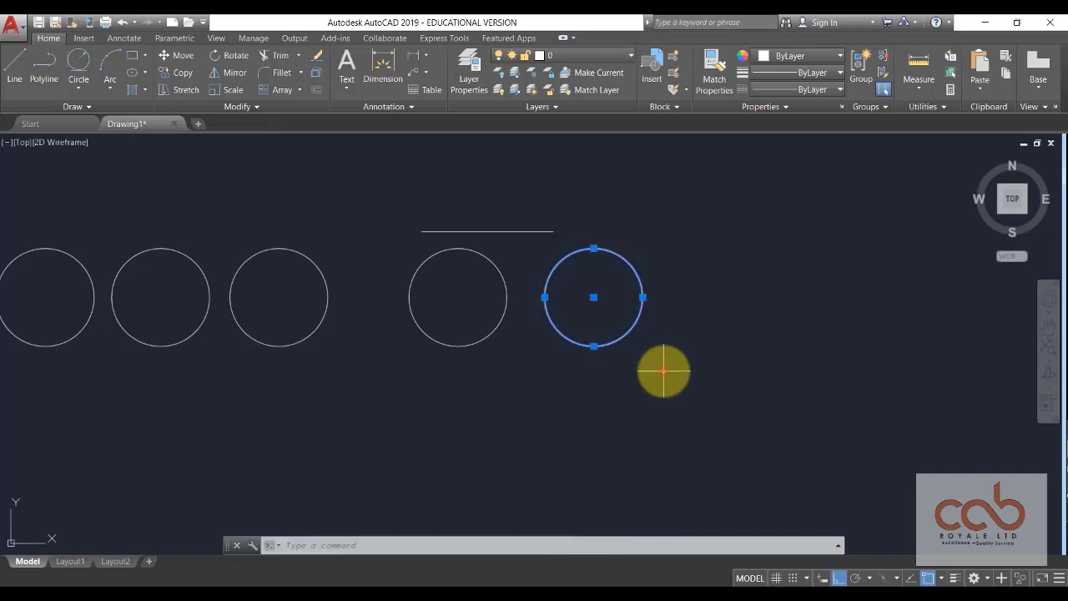
{"action": "key", "text": "Escape"}
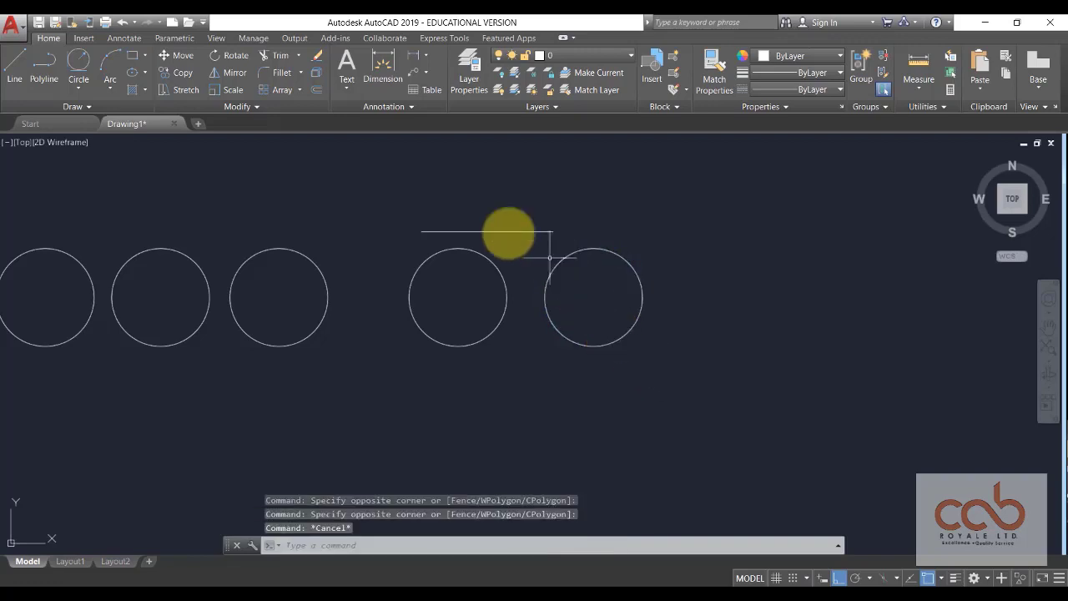
{"action": "left_click", "coordinate": [524, 240]}
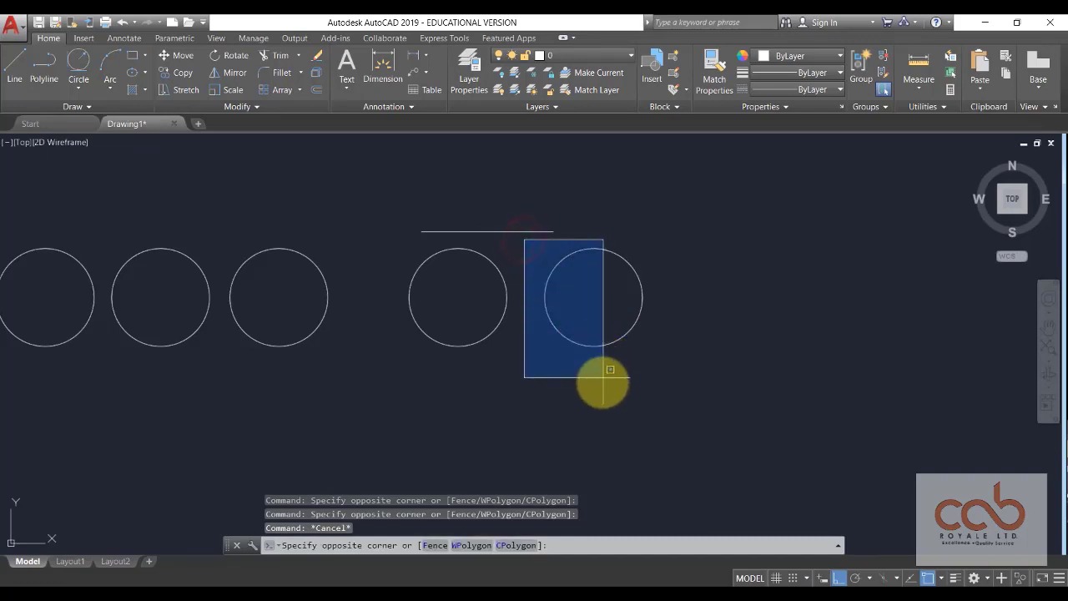
{"action": "left_click", "coordinate": [601, 386]}
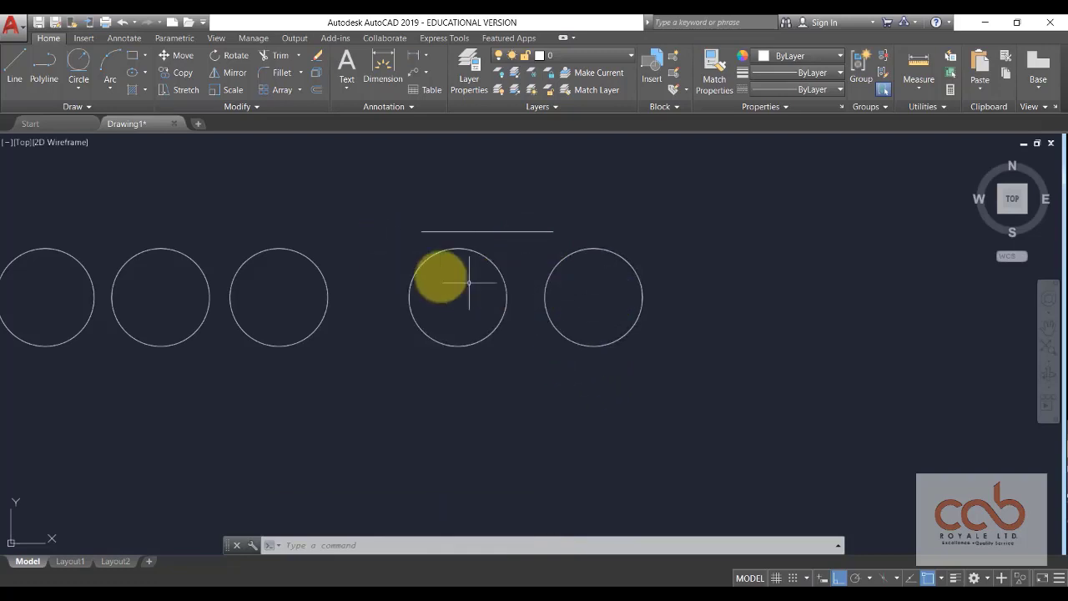
Step: Select the two rightmost circles with a window that encloses both but excludes the line above, and clear the selection
{"action": "left_click", "coordinate": [392, 244]}
{"action": "left_click", "coordinate": [678, 377]}
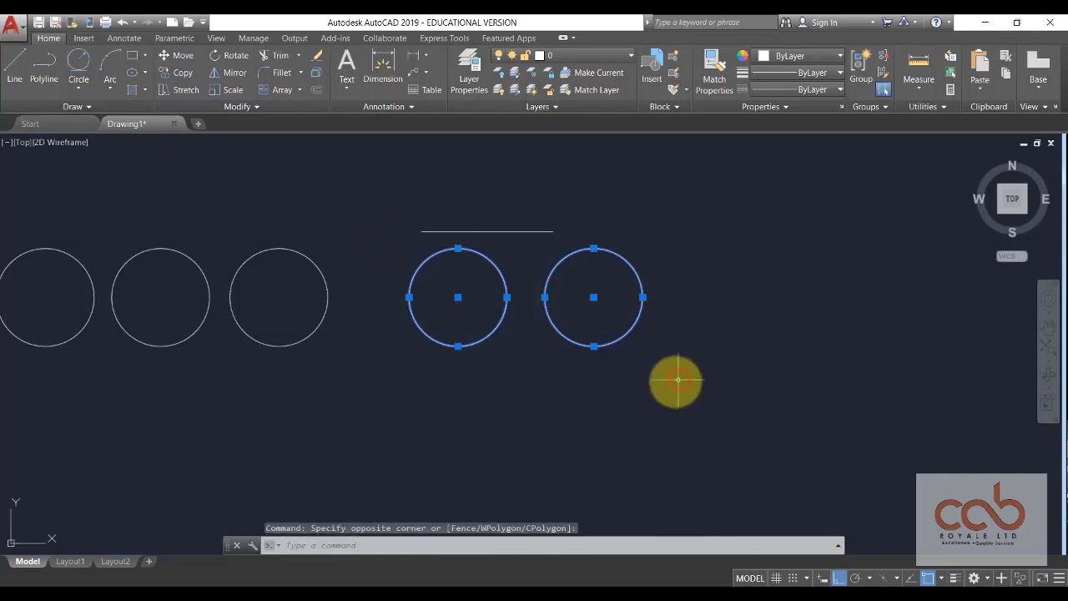
{"action": "key", "text": "Escape"}
{"action": "key", "text": "Escape"}
{"action": "key", "text": "Escape"}
Step: Select the two rightmost circles together with the horizontal line using an enclosing window, and clear the selection
{"action": "left_click", "coordinate": [383, 198]}
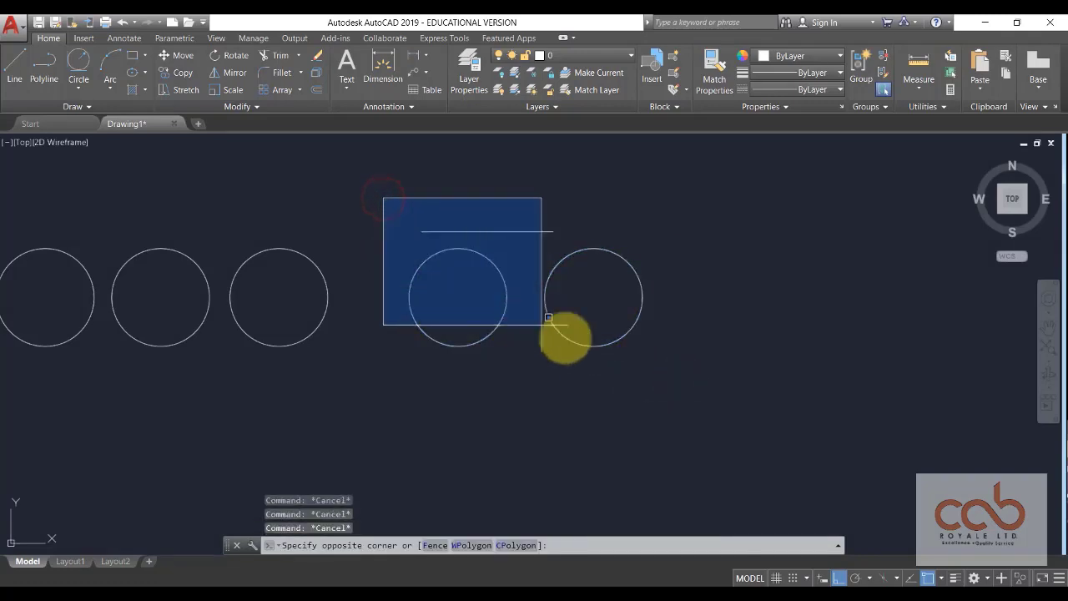
{"action": "left_click", "coordinate": [681, 368]}
{"action": "middle_click_drag", "start_coordinate": [437, 377], "coordinate": [673, 408]}
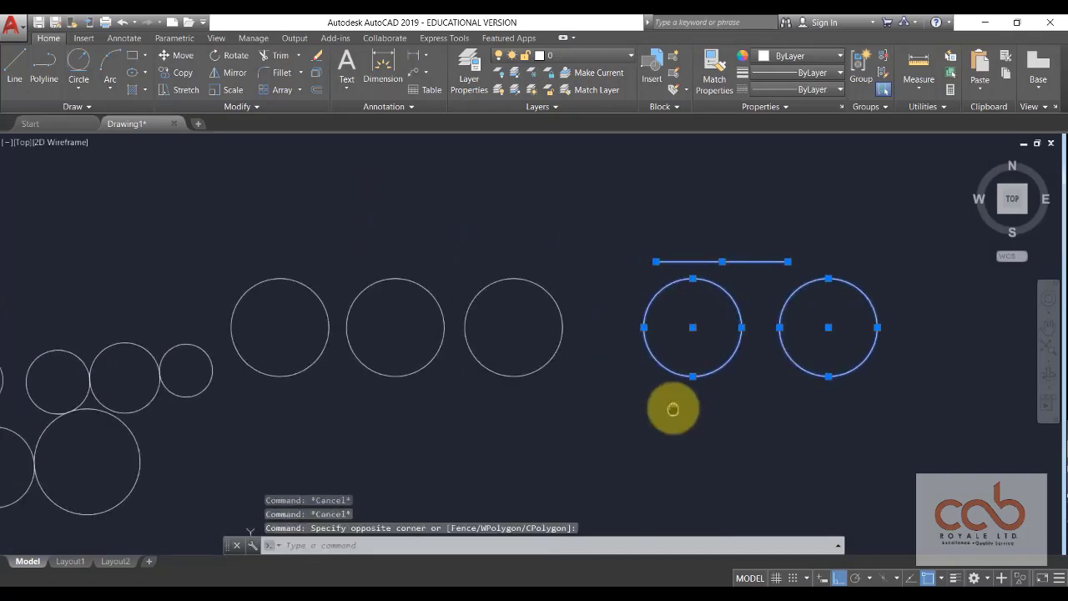
{"action": "scroll", "coordinate": [549, 275], "scroll_direction": "down", "scroll_amount": 5}
{"action": "key", "text": "Escape"}
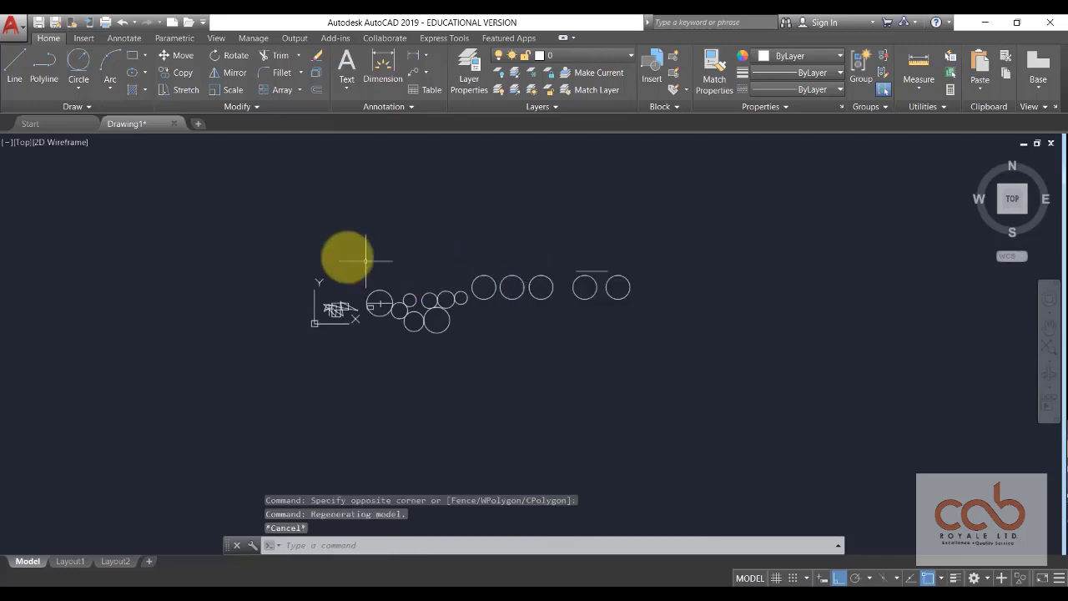
Step: Window-select every object in the drawing, and clear the selection
{"action": "left_click", "coordinate": [289, 236]}
{"action": "left_click", "coordinate": [663, 391]}
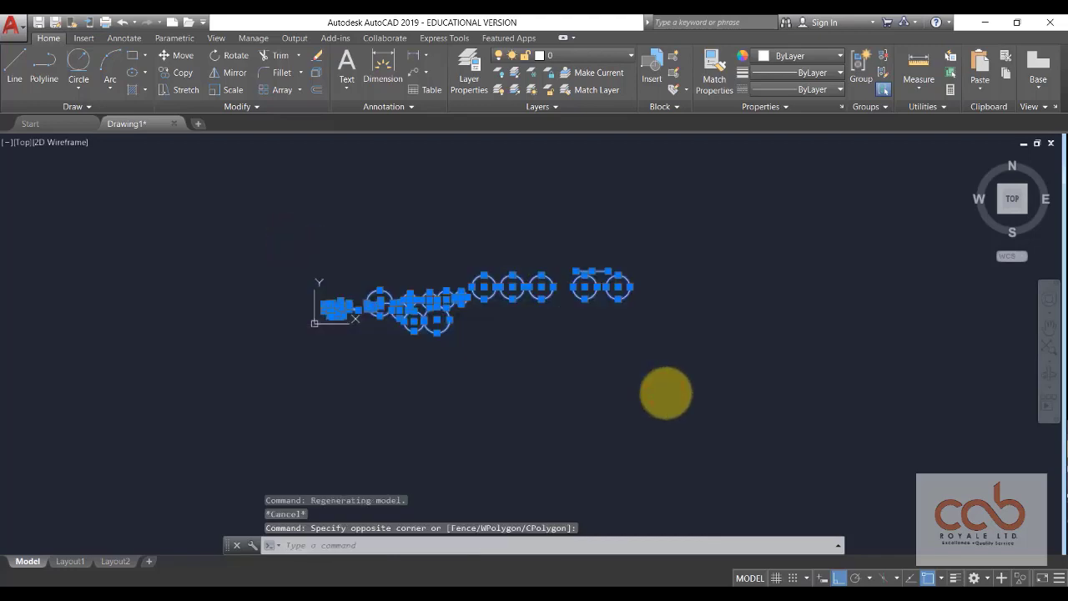
{"action": "key", "text": "Escape"}
{"action": "key", "text": "Escape"}
Step: Crossing-select the rightmost circle by its right edge and the horizontal line by its right end, clearing the selection after each
{"action": "scroll", "coordinate": [615, 310], "scroll_direction": "up", "scroll_amount": 8}
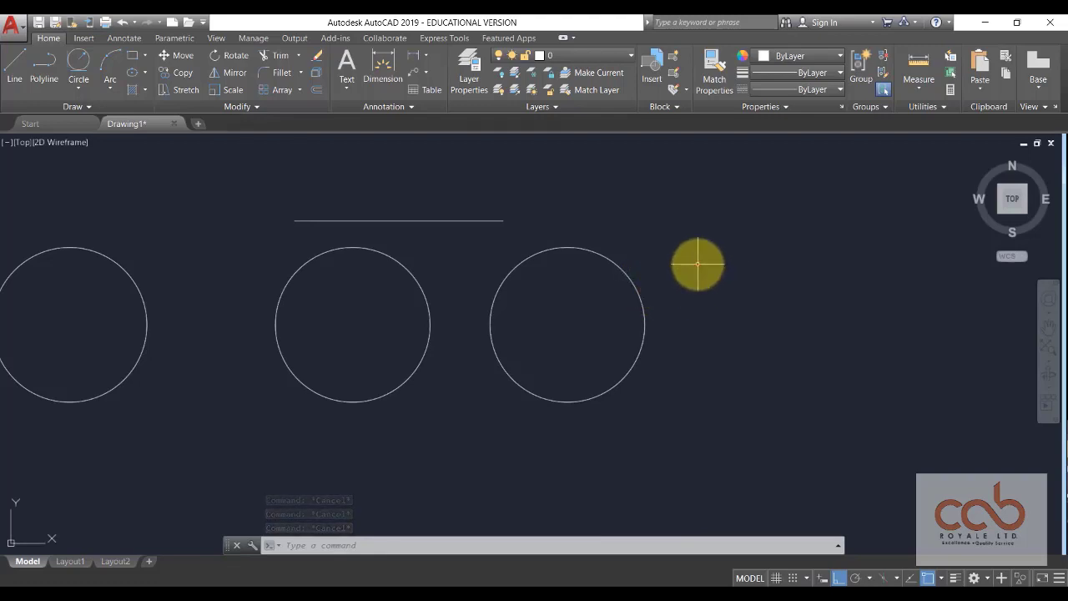
{"action": "left_click", "coordinate": [698, 264]}
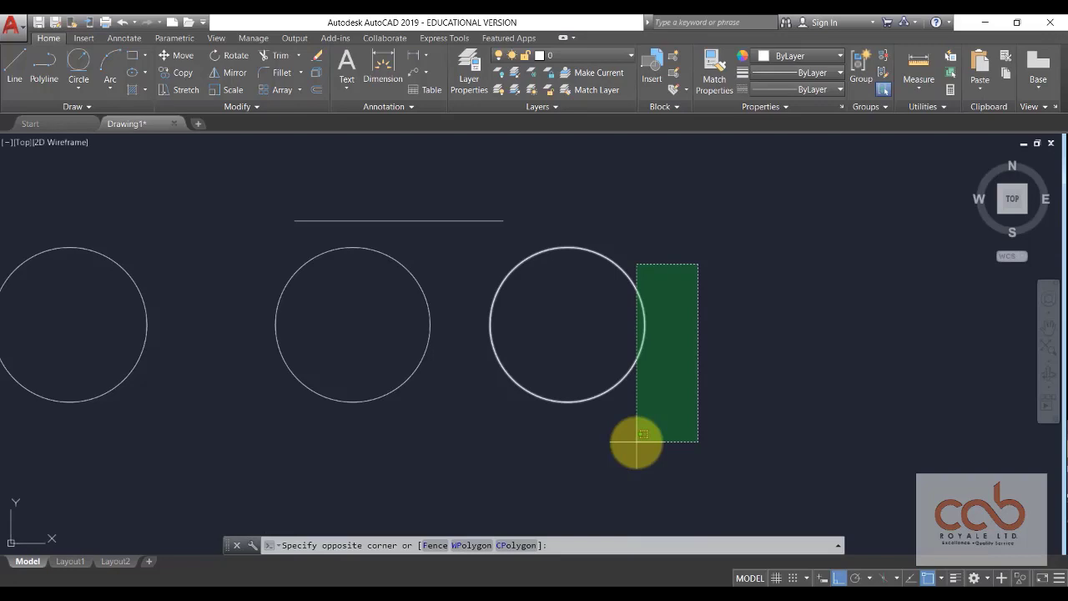
{"action": "left_click", "coordinate": [637, 441]}
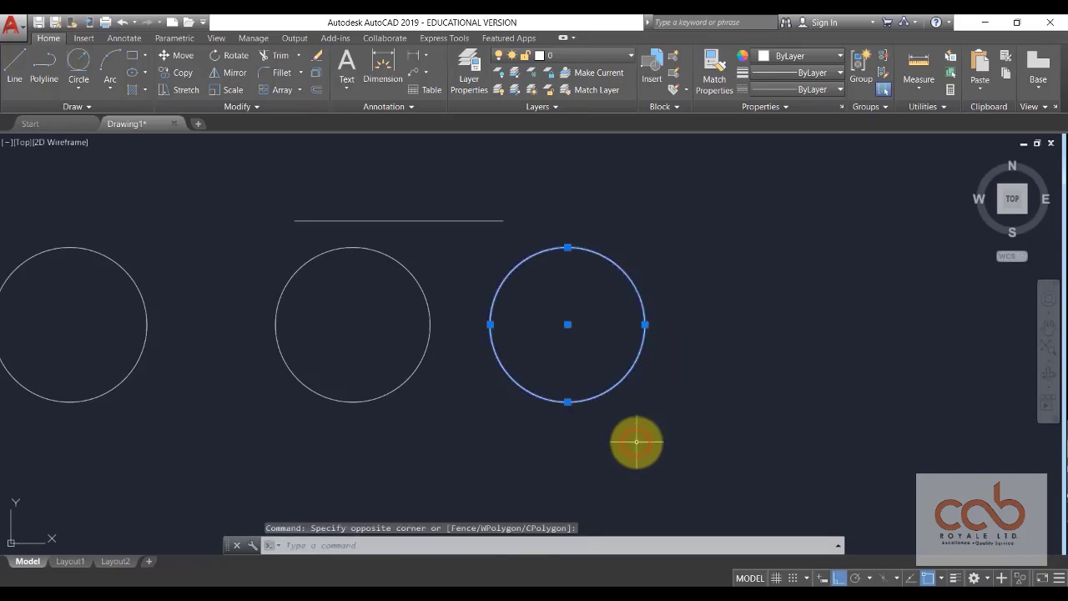
{"action": "key", "text": "Escape"}
{"action": "left_click", "coordinate": [531, 210]}
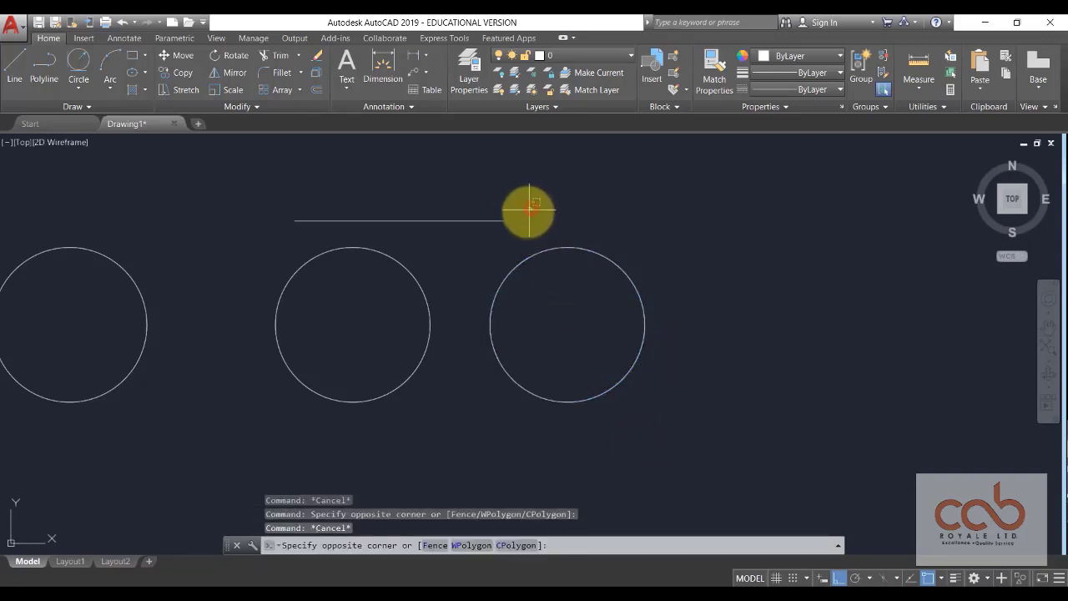
{"action": "left_click", "coordinate": [499, 241]}
{"action": "key", "text": "Escape"}
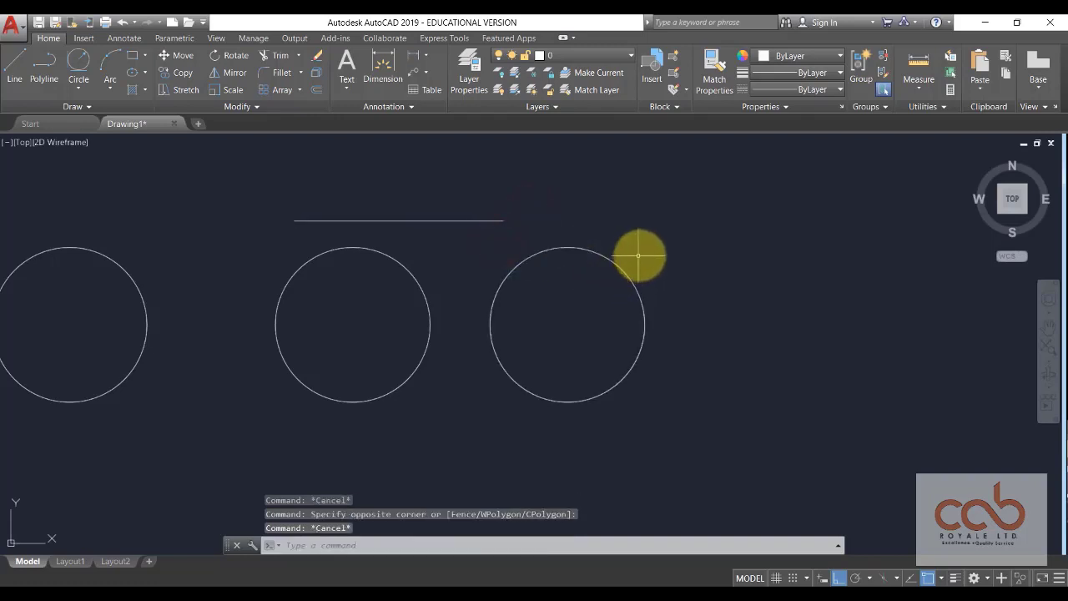
Step: Crossing-select the two rightmost circles and the line with a box passing between the circles, and clear the selection
{"action": "scroll", "coordinate": [638, 255], "scroll_direction": "down", "scroll_amount": 2}
{"action": "left_click", "coordinate": [585, 408]}
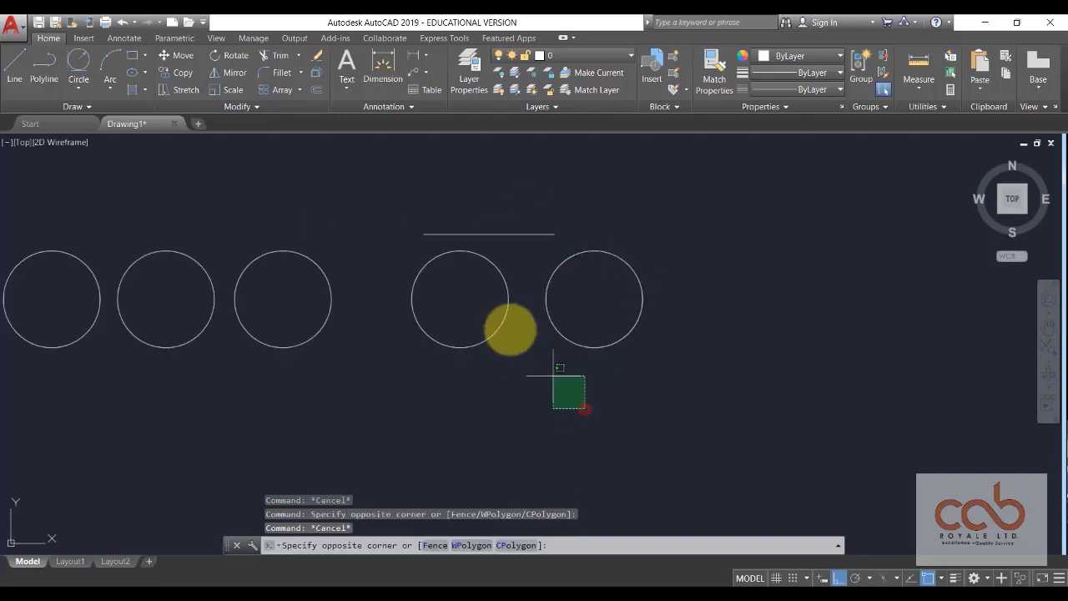
{"action": "left_click", "coordinate": [484, 203]}
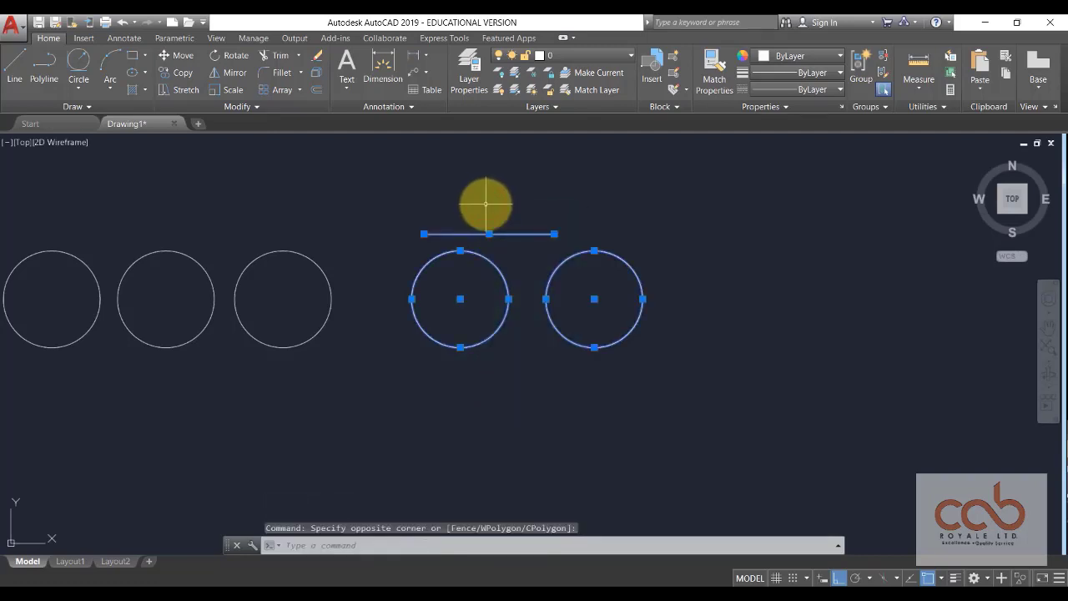
{"action": "key", "text": "Escape"}
Step: Crossing-select all five equal circles by the lower edge of their row, leaving out the line, and clear the selection
{"action": "scroll", "coordinate": [713, 229], "scroll_direction": "down", "scroll_amount": 2}
{"action": "left_click", "coordinate": [728, 355]}
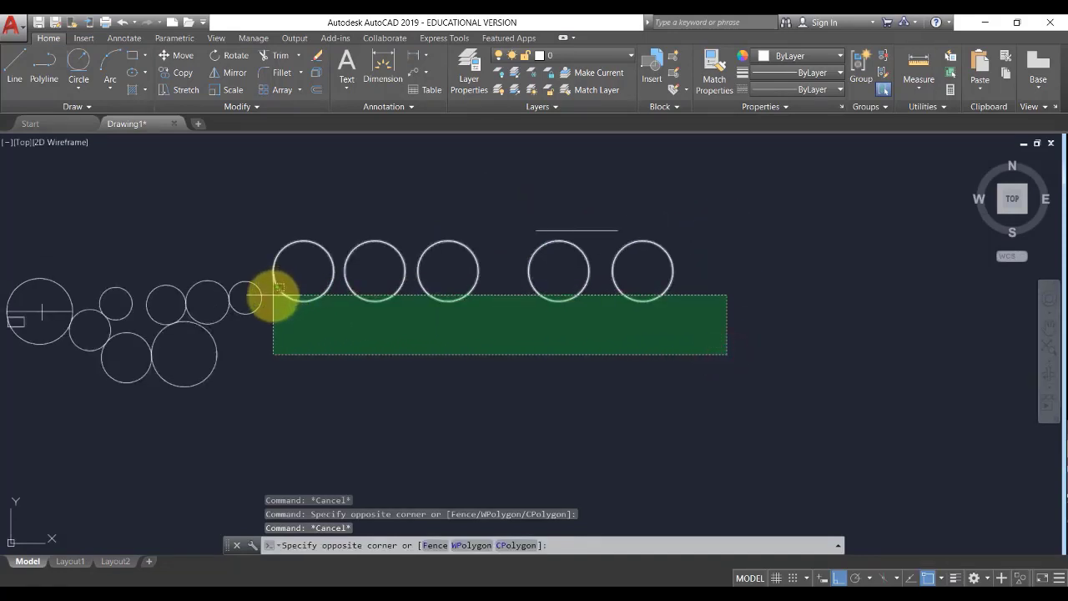
{"action": "left_click", "coordinate": [272, 295]}
{"action": "key", "text": "Escape"}
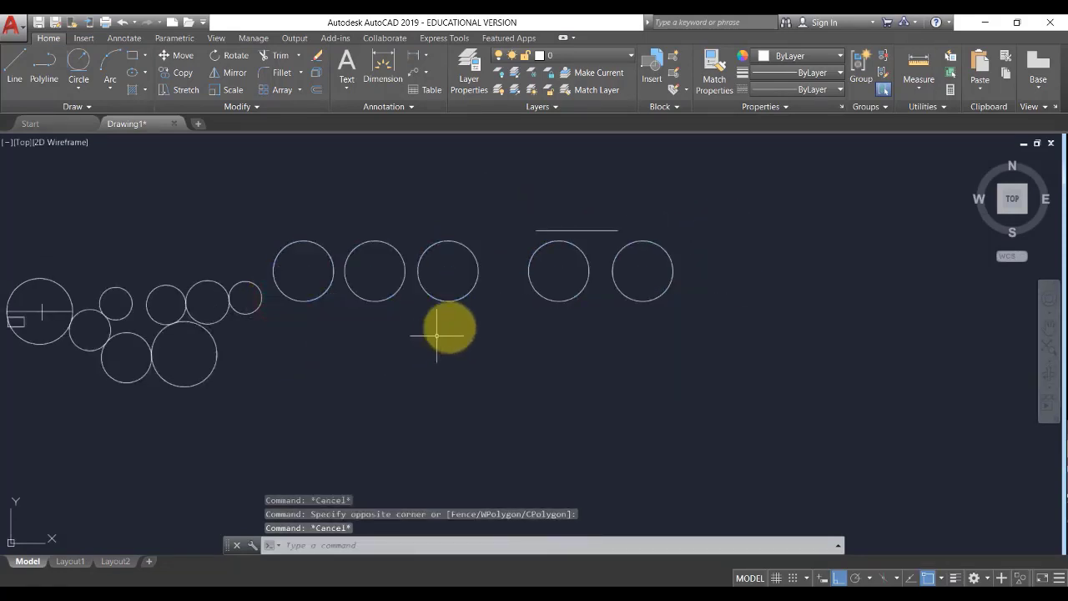
{"action": "key", "text": "Escape"}
{"action": "key", "text": "Escape"}
Step: Start Copy, crossing-select the two rightmost circles and the line, and copy them horizontally to the right from a base point just above the line
{"action": "scroll", "coordinate": [606, 227], "scroll_direction": "up", "scroll_amount": 4}
{"action": "scroll", "coordinate": [660, 244], "scroll_direction": "down", "scroll_amount": 4}
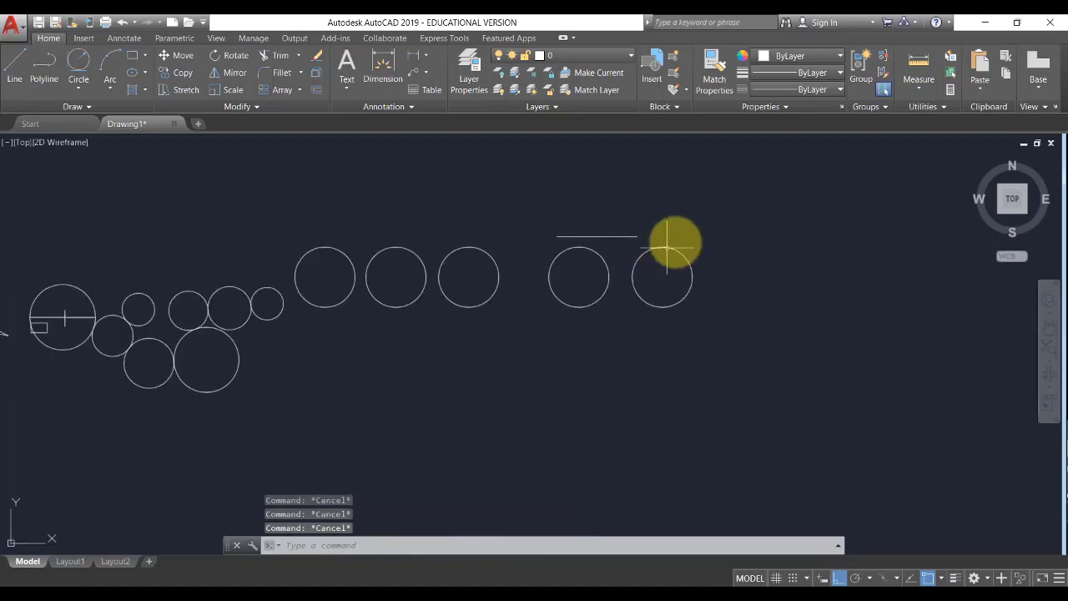
{"action": "scroll", "coordinate": [689, 242], "scroll_direction": "up", "scroll_amount": 2}
{"action": "middle_click_drag", "start_coordinate": [709, 258], "coordinate": [637, 270]}
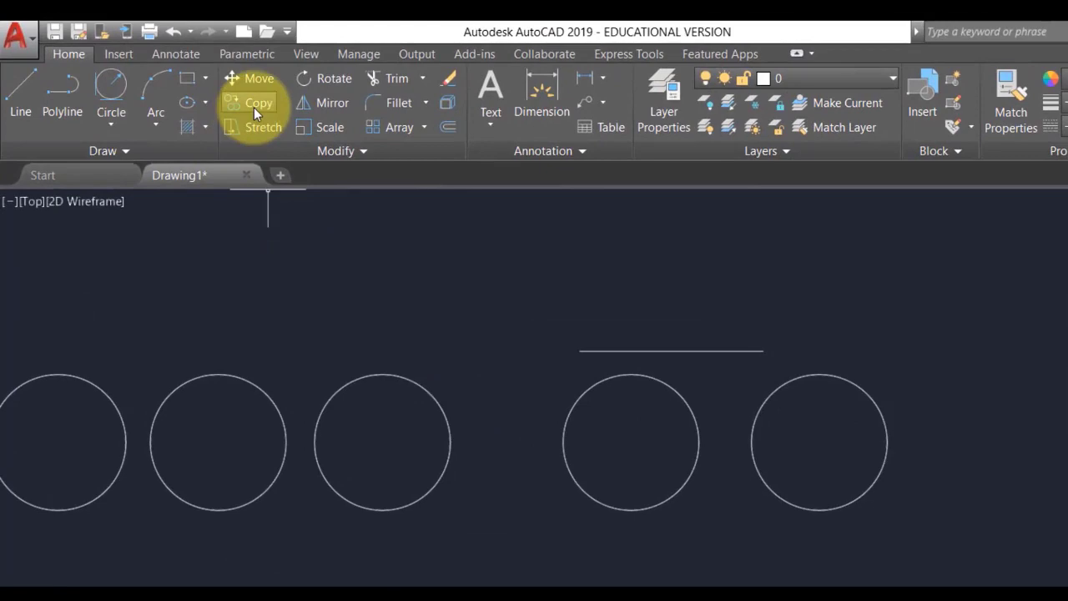
{"action": "left_click", "coordinate": [254, 107]}
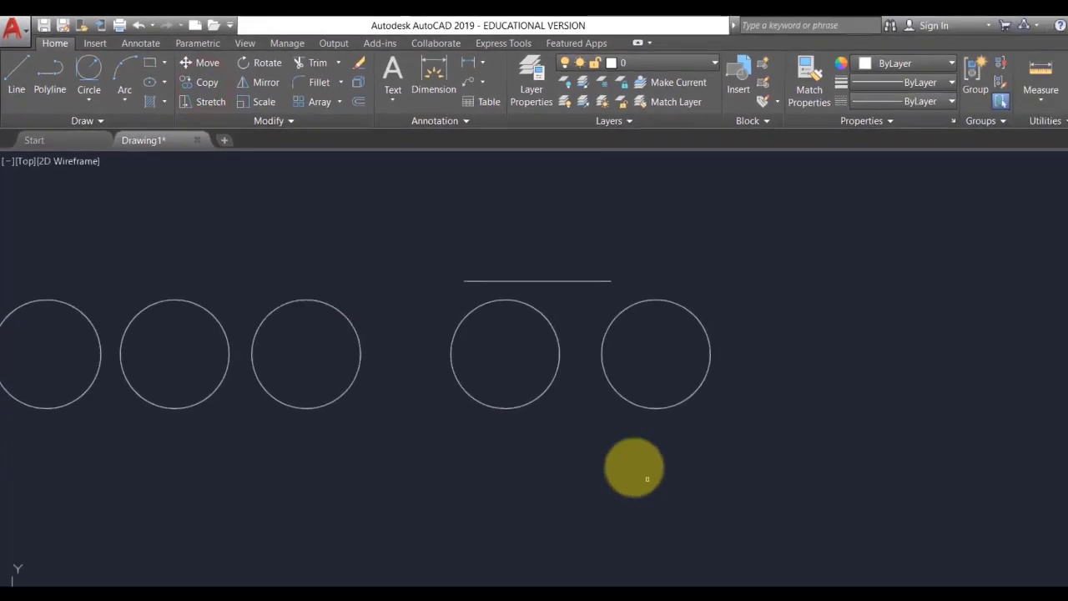
{"action": "left_click", "coordinate": [623, 450]}
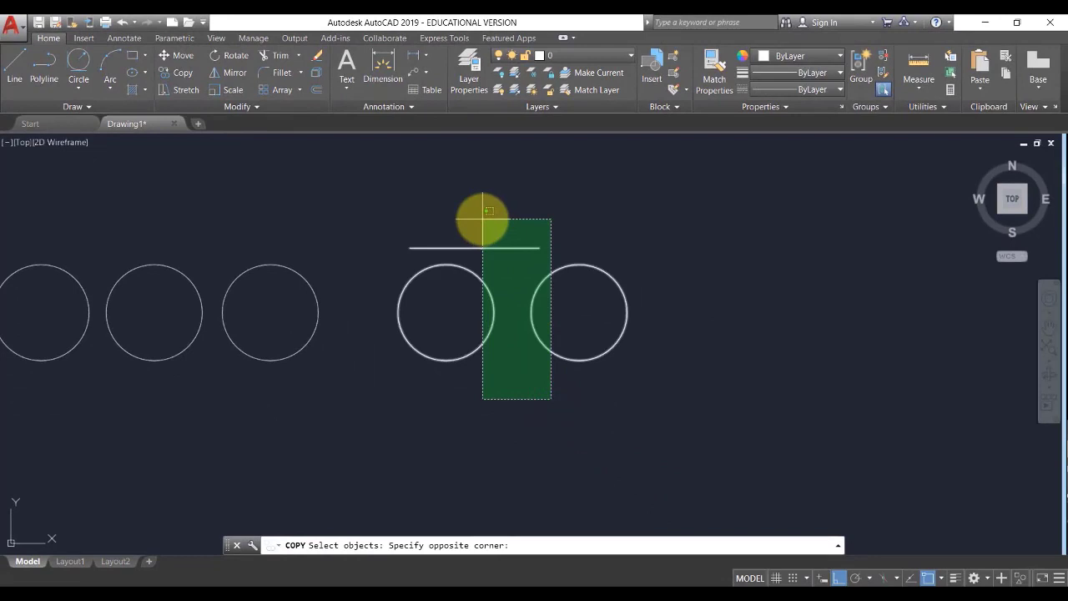
{"action": "left_click", "coordinate": [483, 219]}
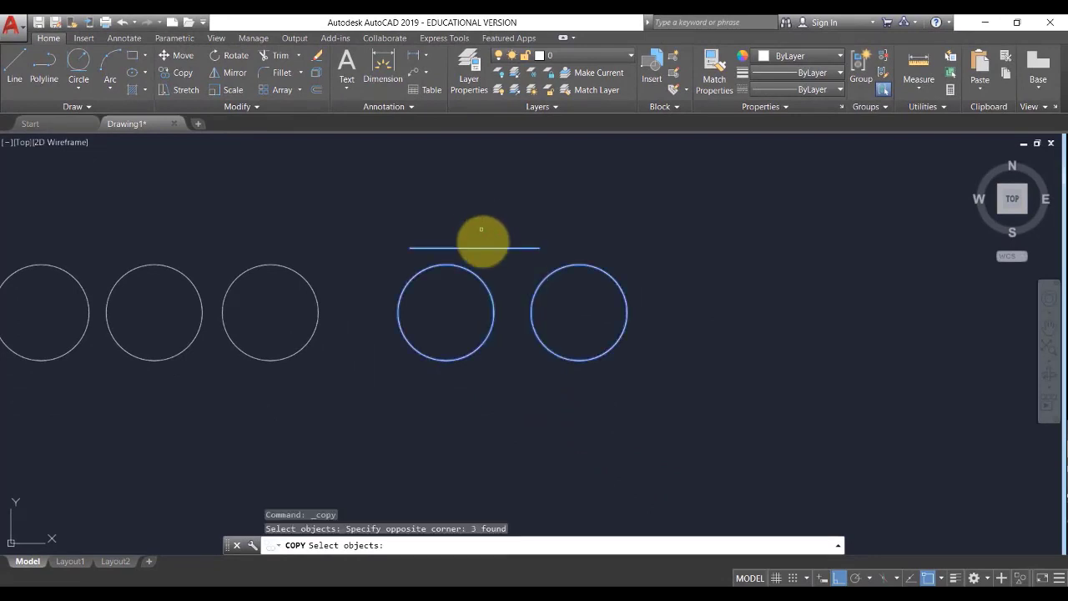
{"action": "key", "text": "Return"}
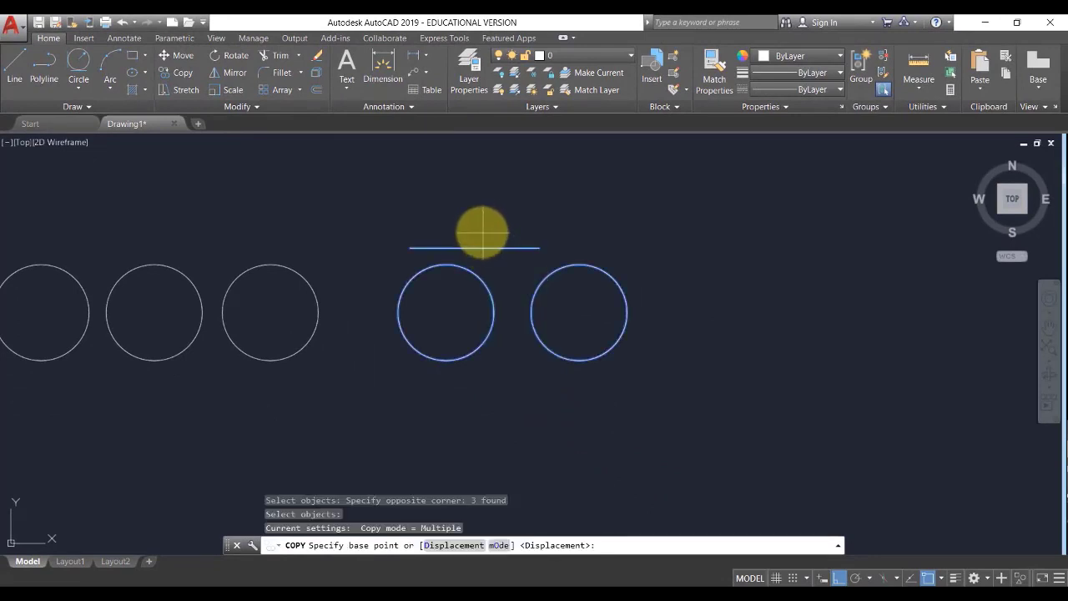
{"action": "left_click", "coordinate": [482, 227]}
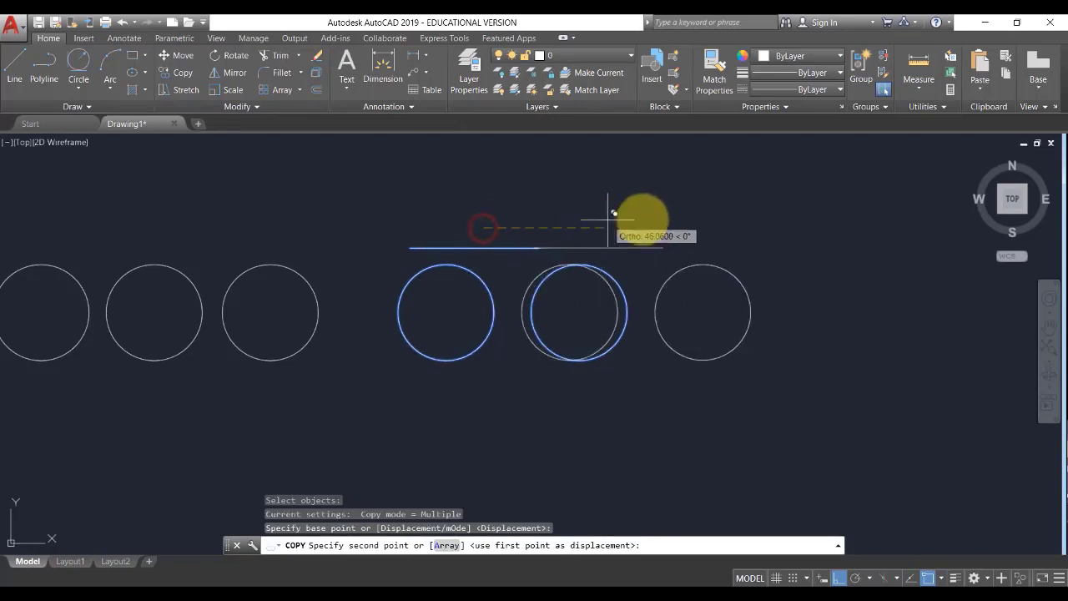
{"action": "left_click", "coordinate": [772, 218]}
{"action": "key", "text": "Escape"}
{"action": "key", "text": "Escape"}
{"action": "key", "text": "Escape"}
{"action": "key", "text": "Escape"}
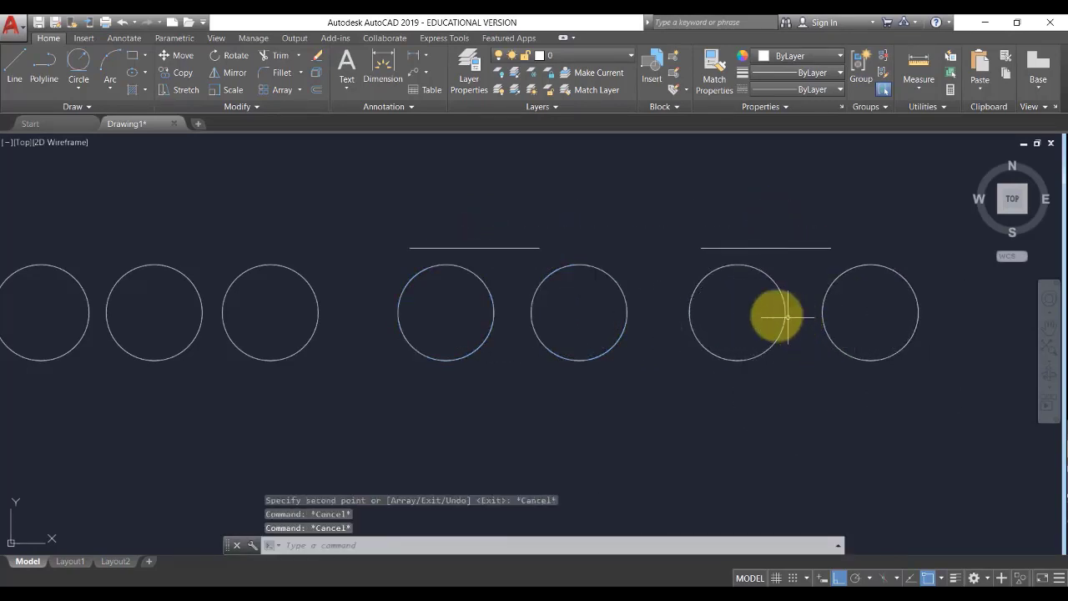